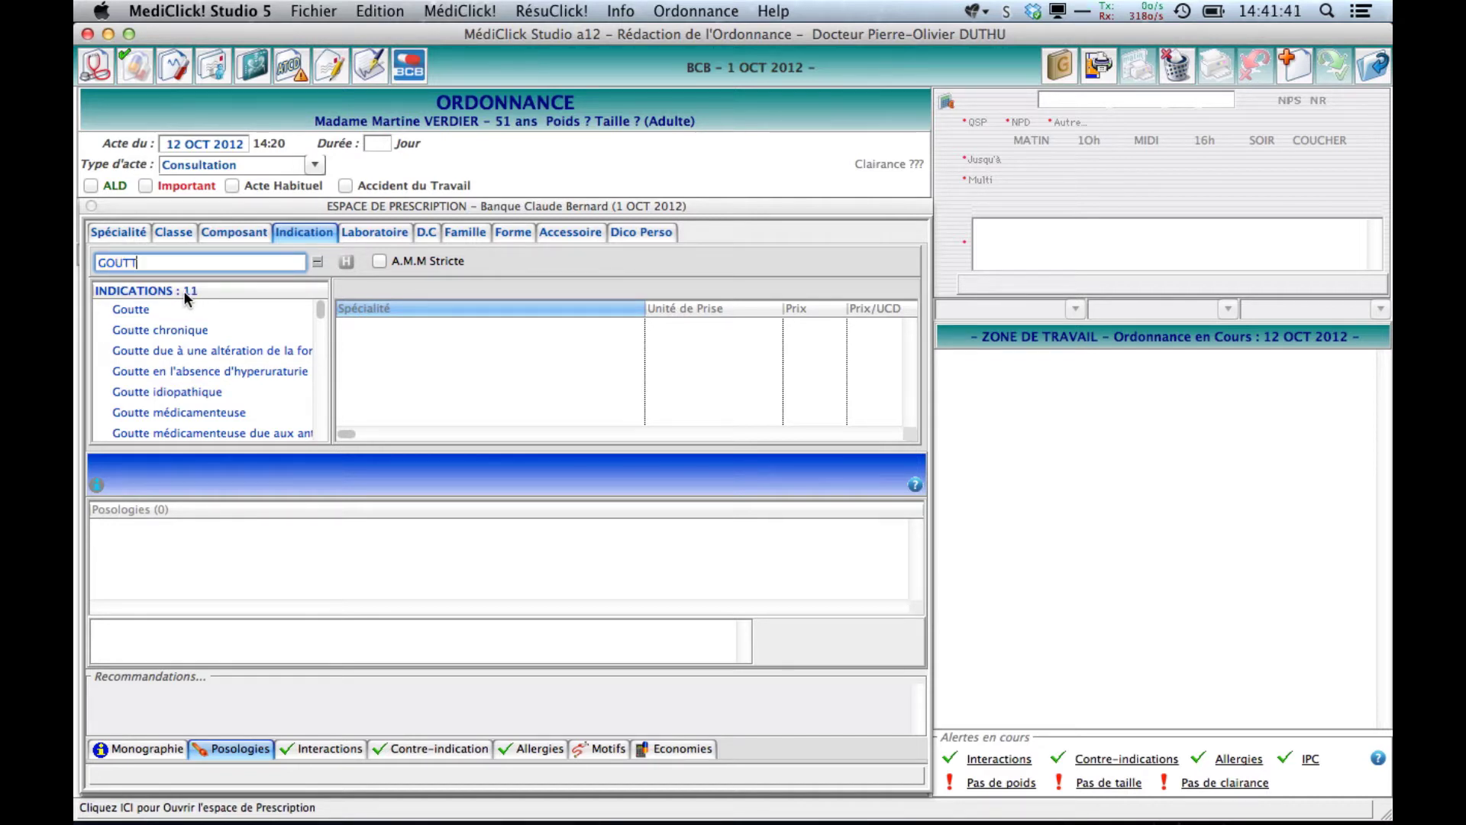
List the drugs for the GOUTT indication Goutte tophacée and compare the results with and without the A.M.M Stricte filter.
double_click(106, 261)
drag(319, 310, 320, 392)
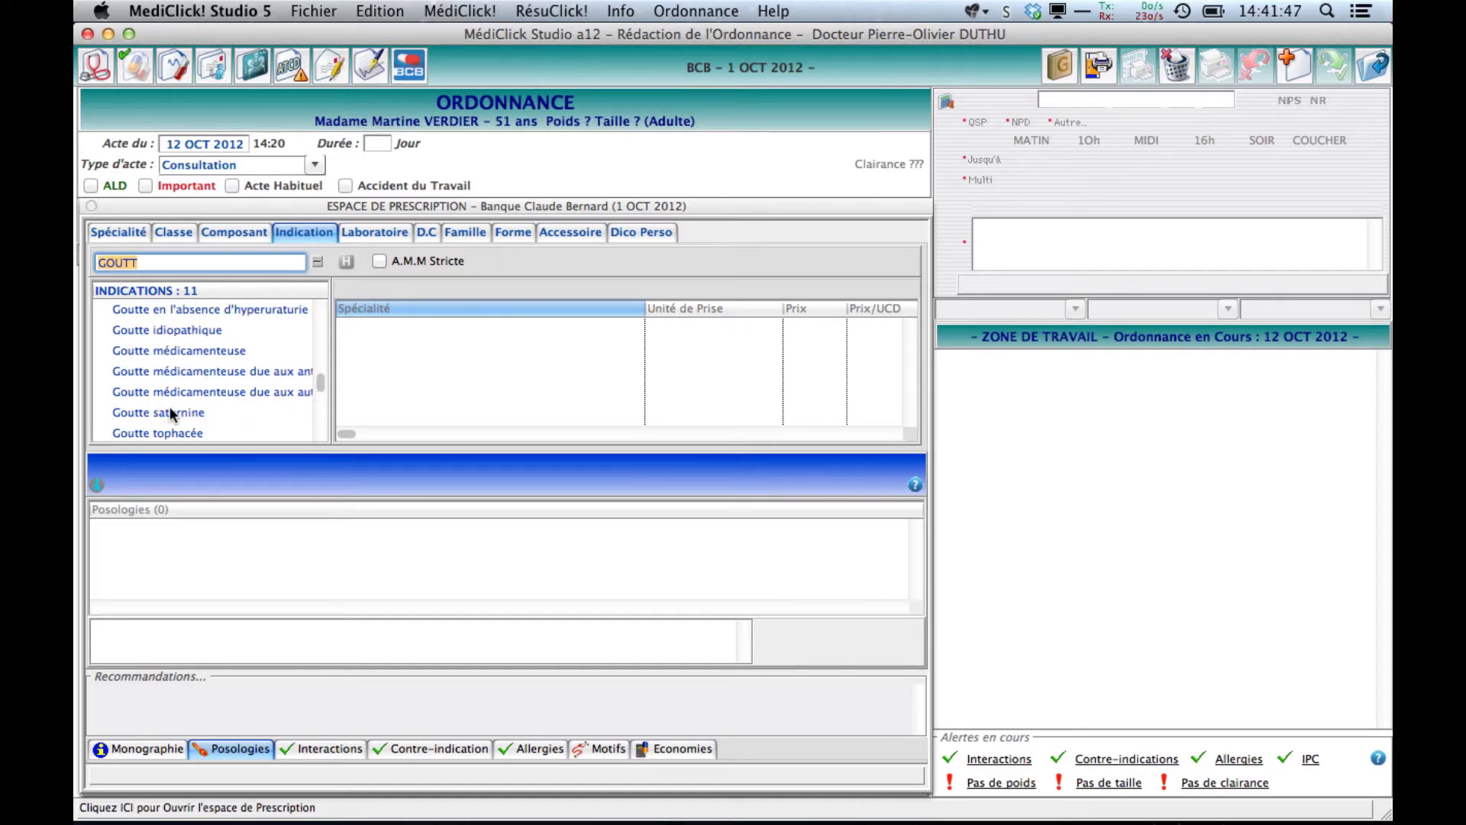
click(225, 433)
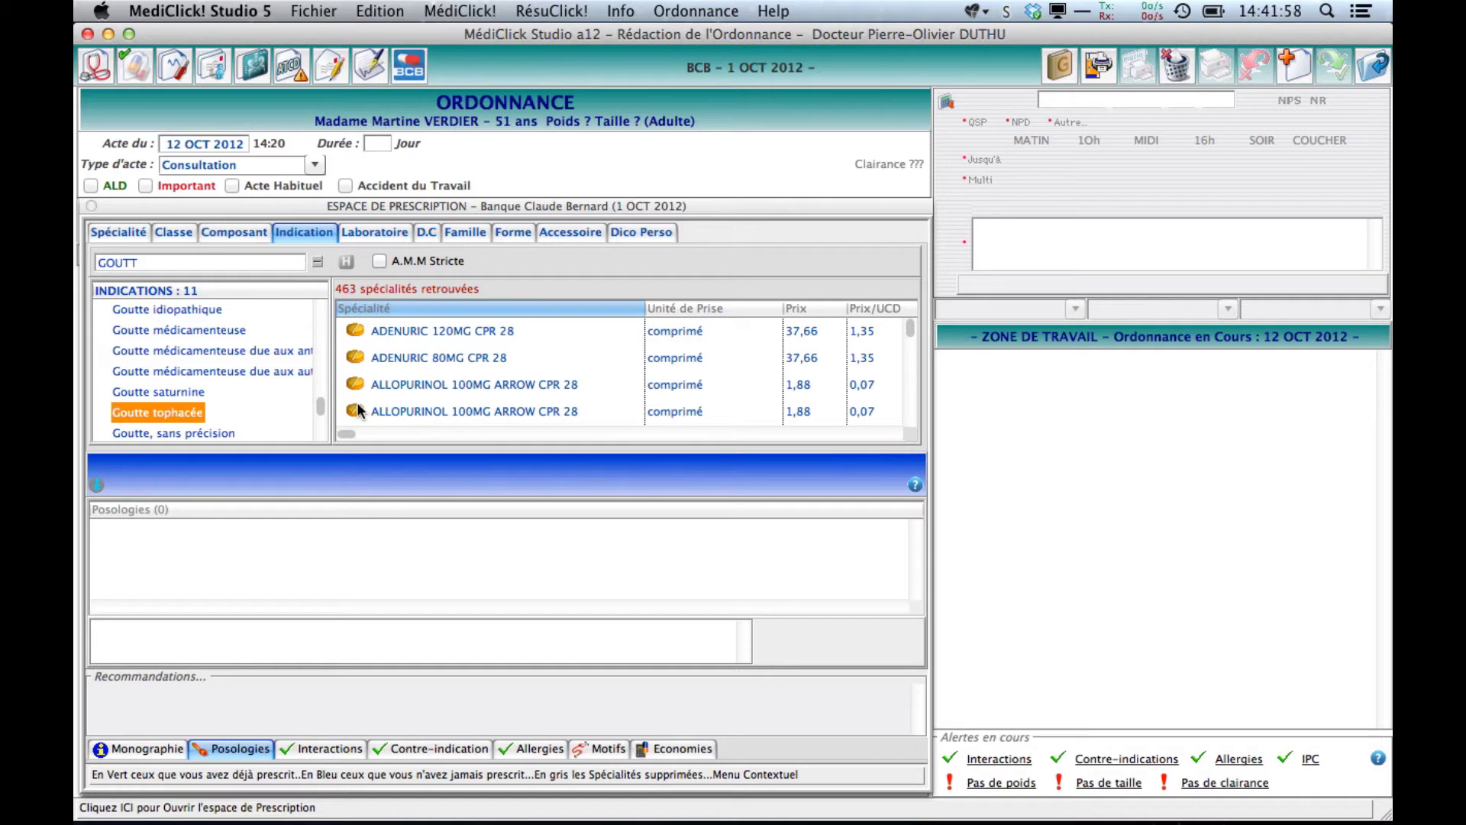
click(377, 262)
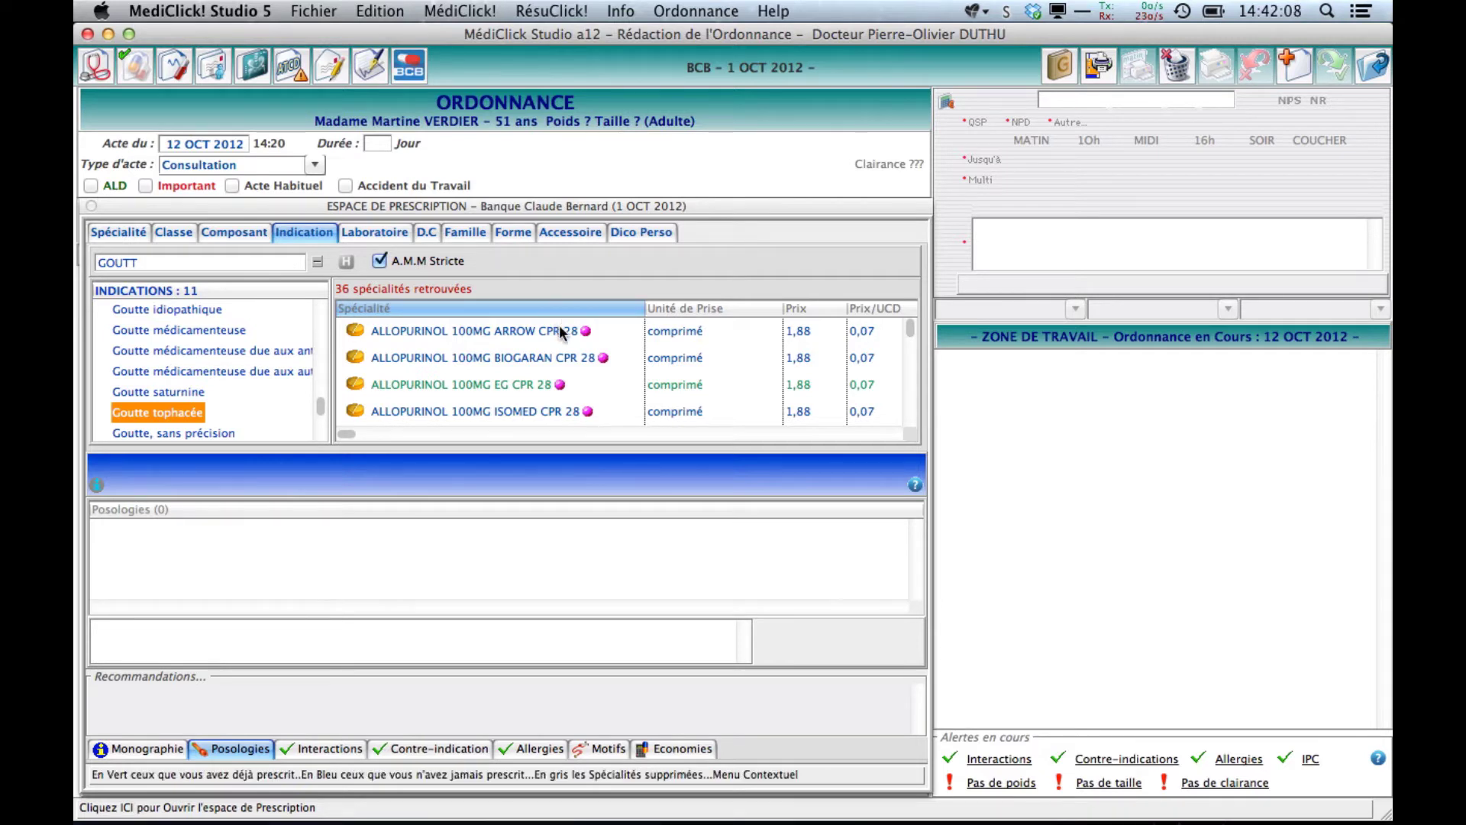
click(379, 259)
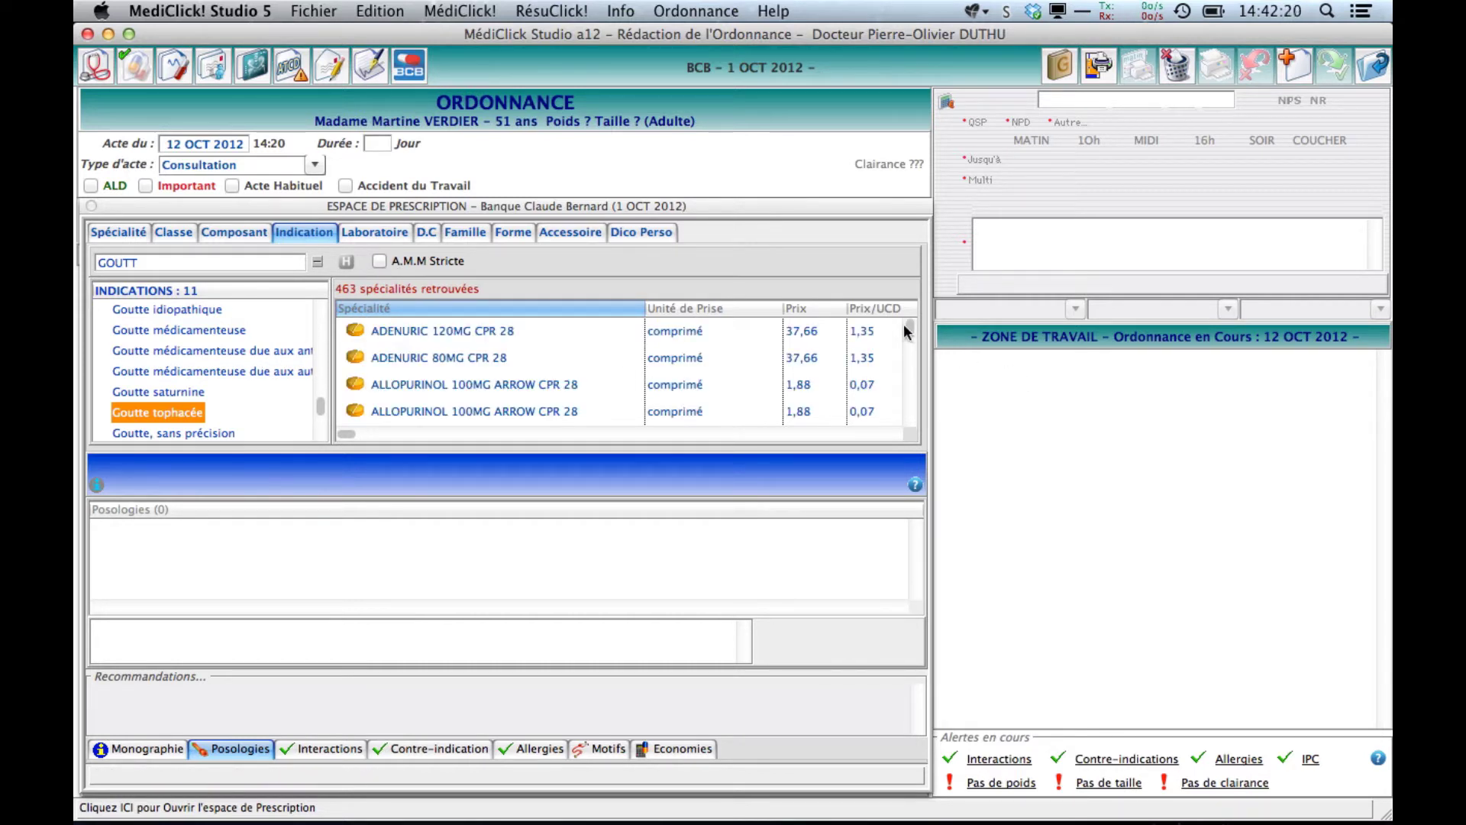
Browse the unfiltered drug results and show the dosages of the marked ALLOPURINOL 100MG MYLAN CPR 28 entry.
drag(913, 327, 913, 338)
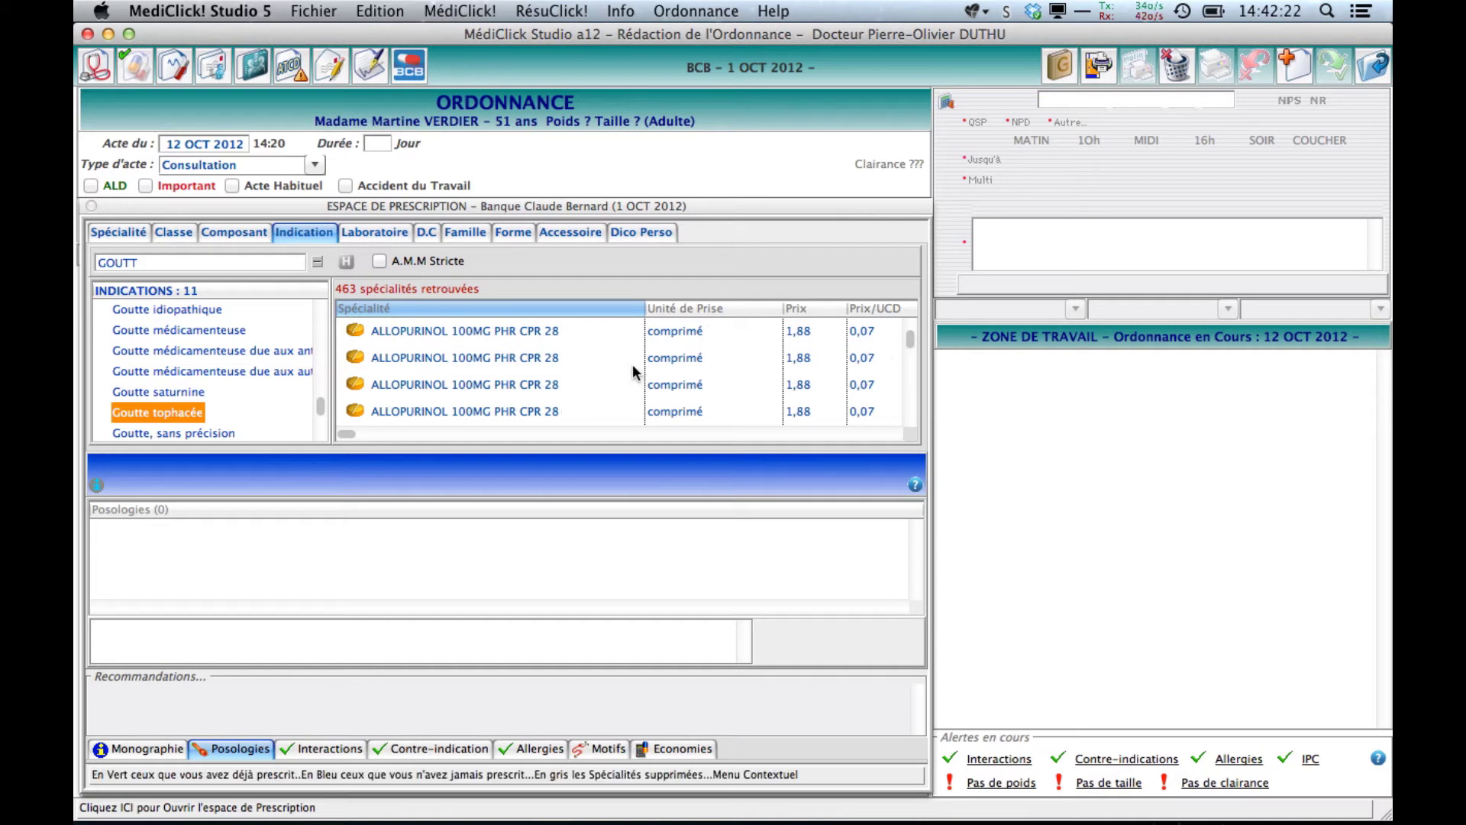
scroll(595, 372, down, 2)
scroll(512, 350, up, 2)
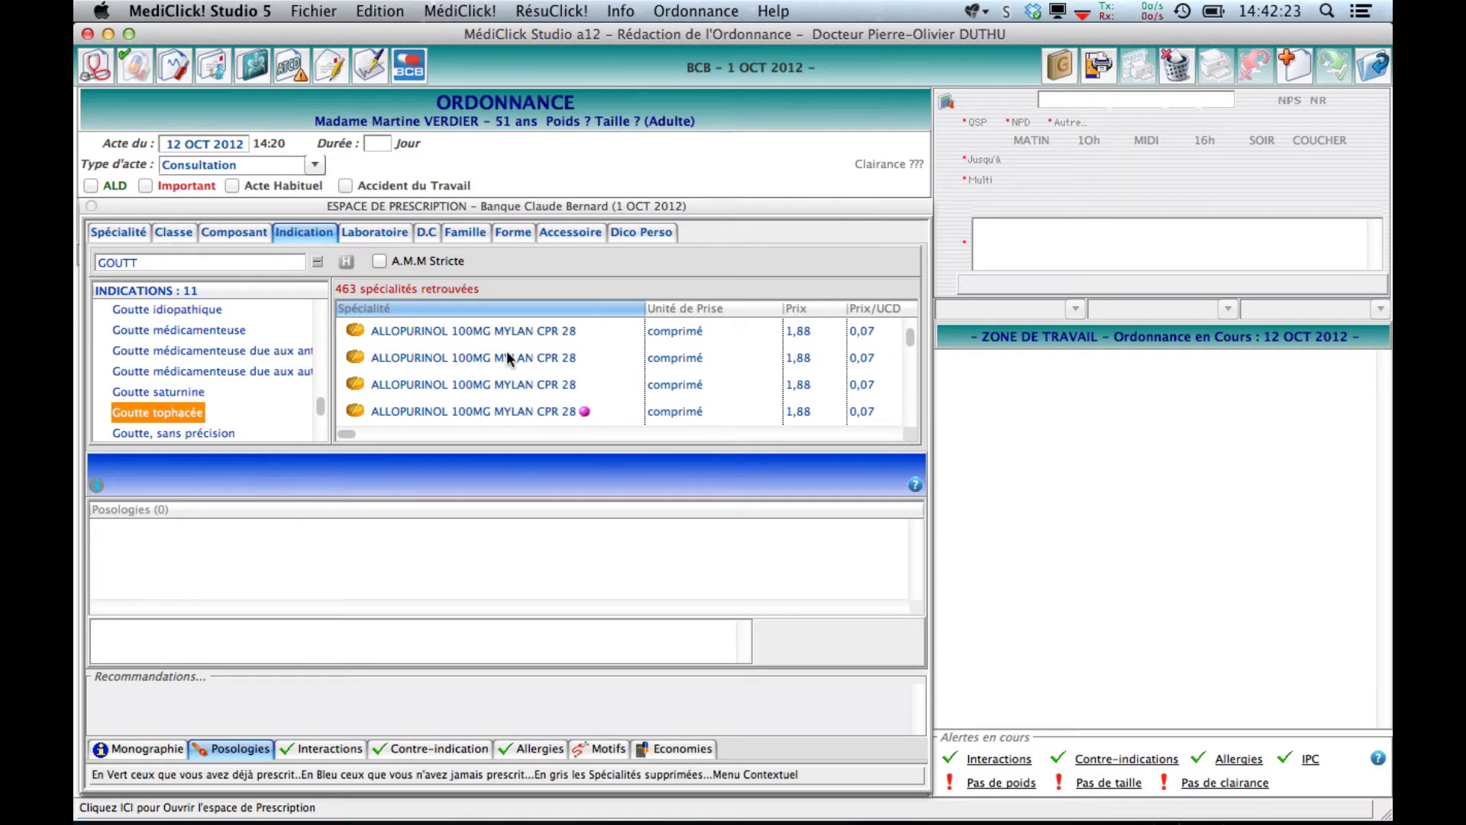
click(520, 410)
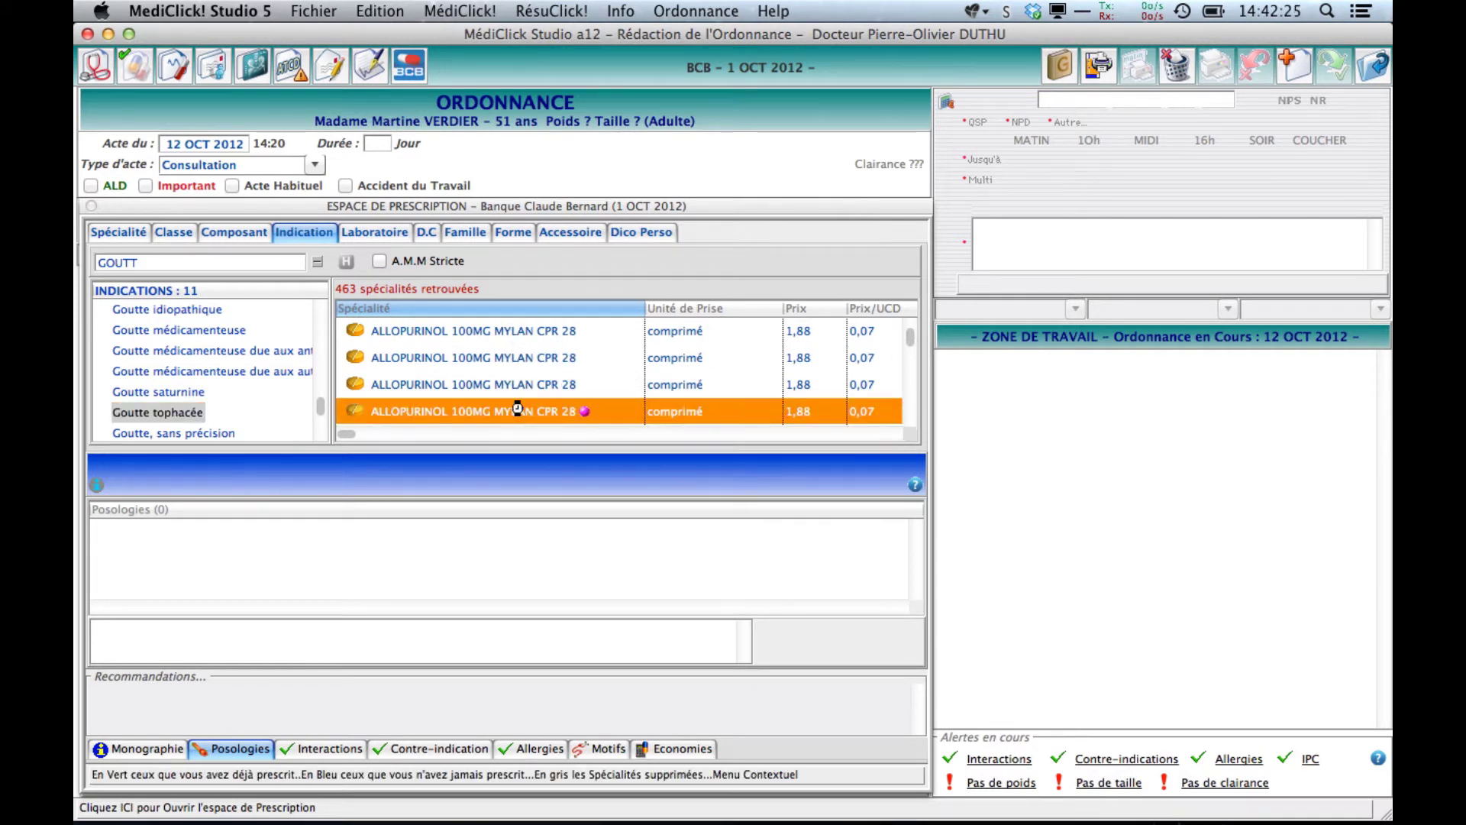
With A.M.M Stricte enabled, consult the monograph of ALLOPURINOL 100MG EG CPR 28 for its Goutte tophacée indication.
click(379, 261)
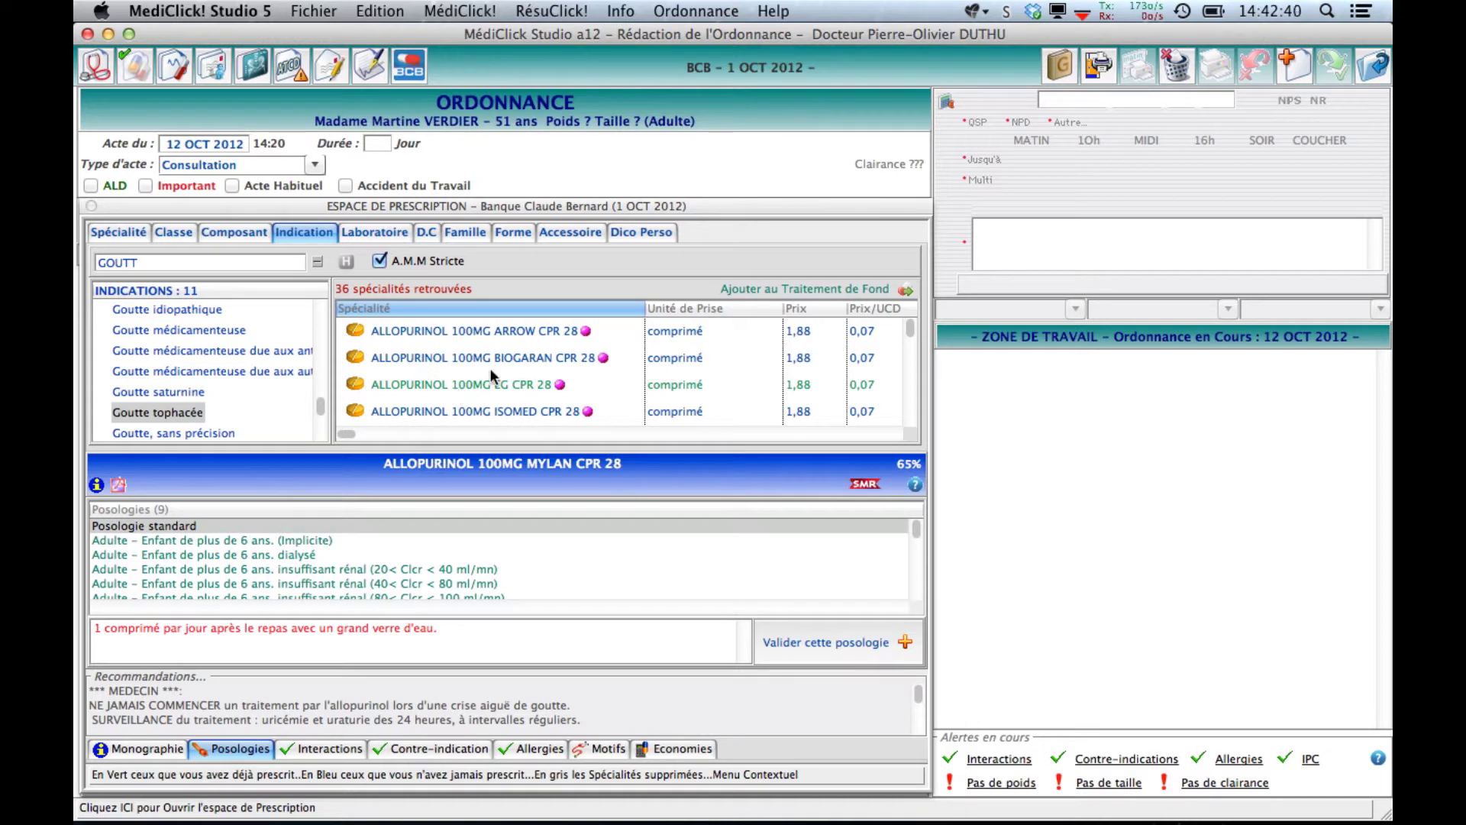
click(425, 379)
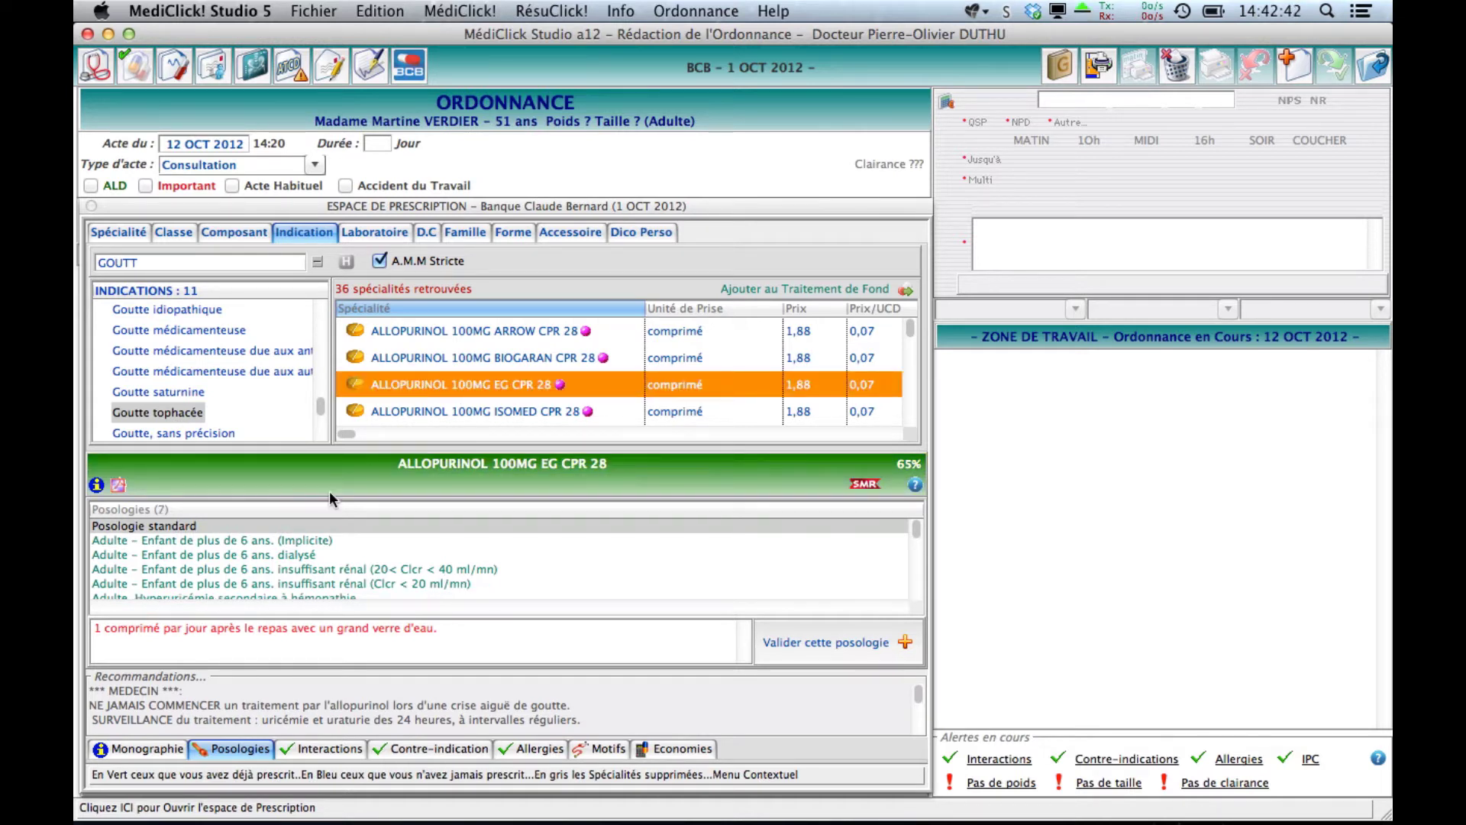
click(153, 744)
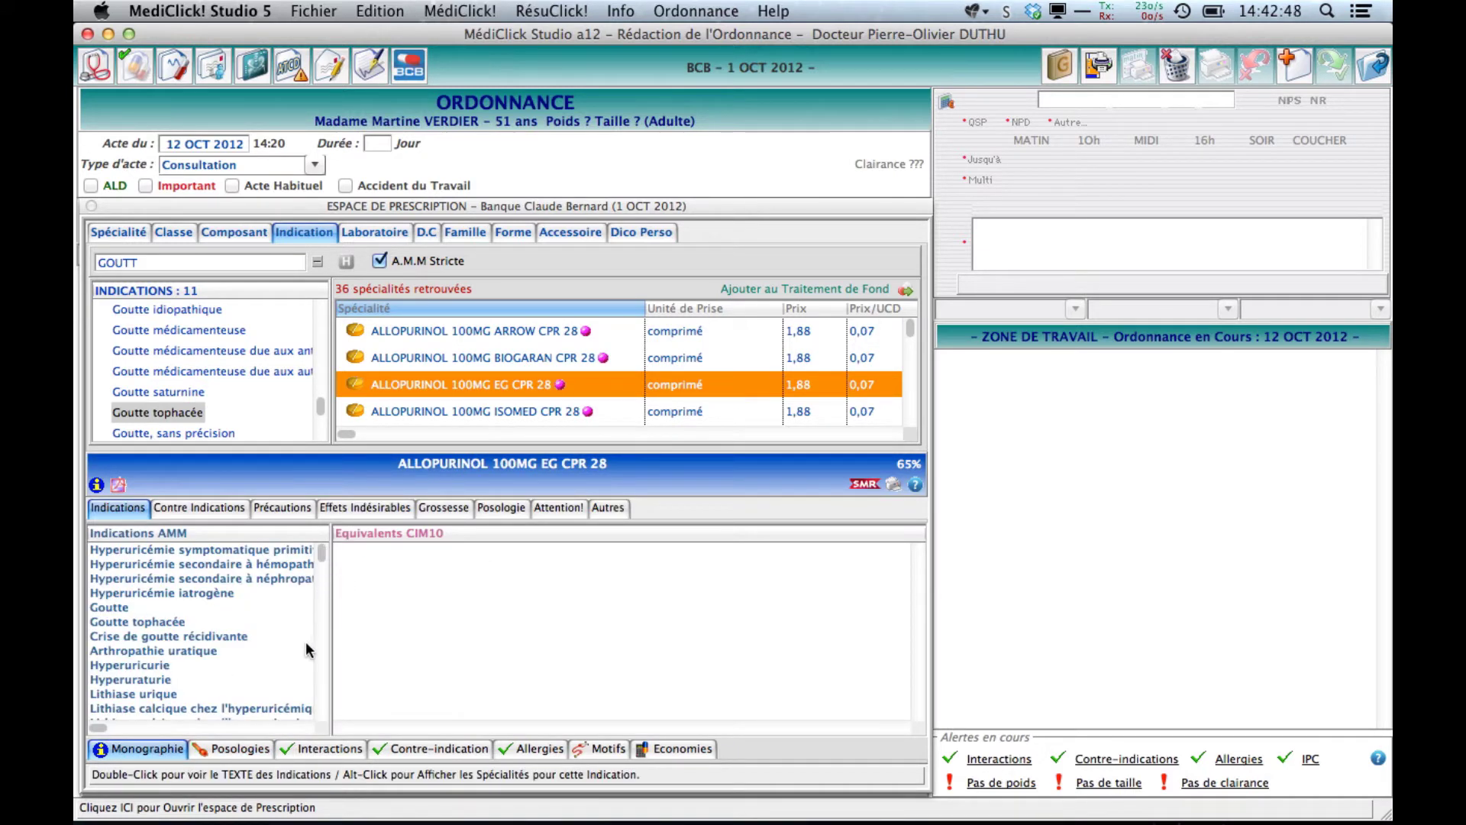
scroll(244, 649, down, 1)
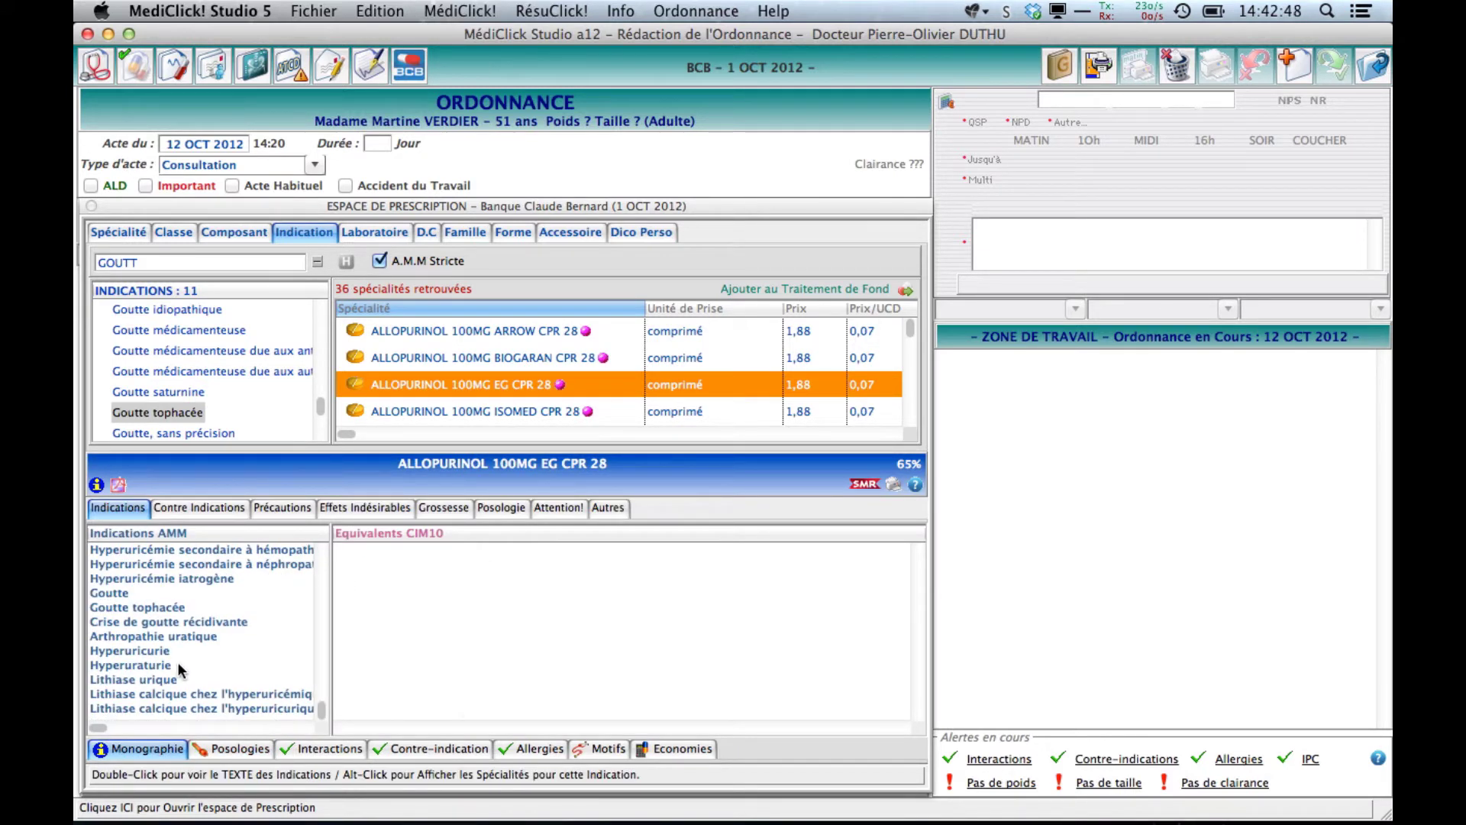
click(131, 606)
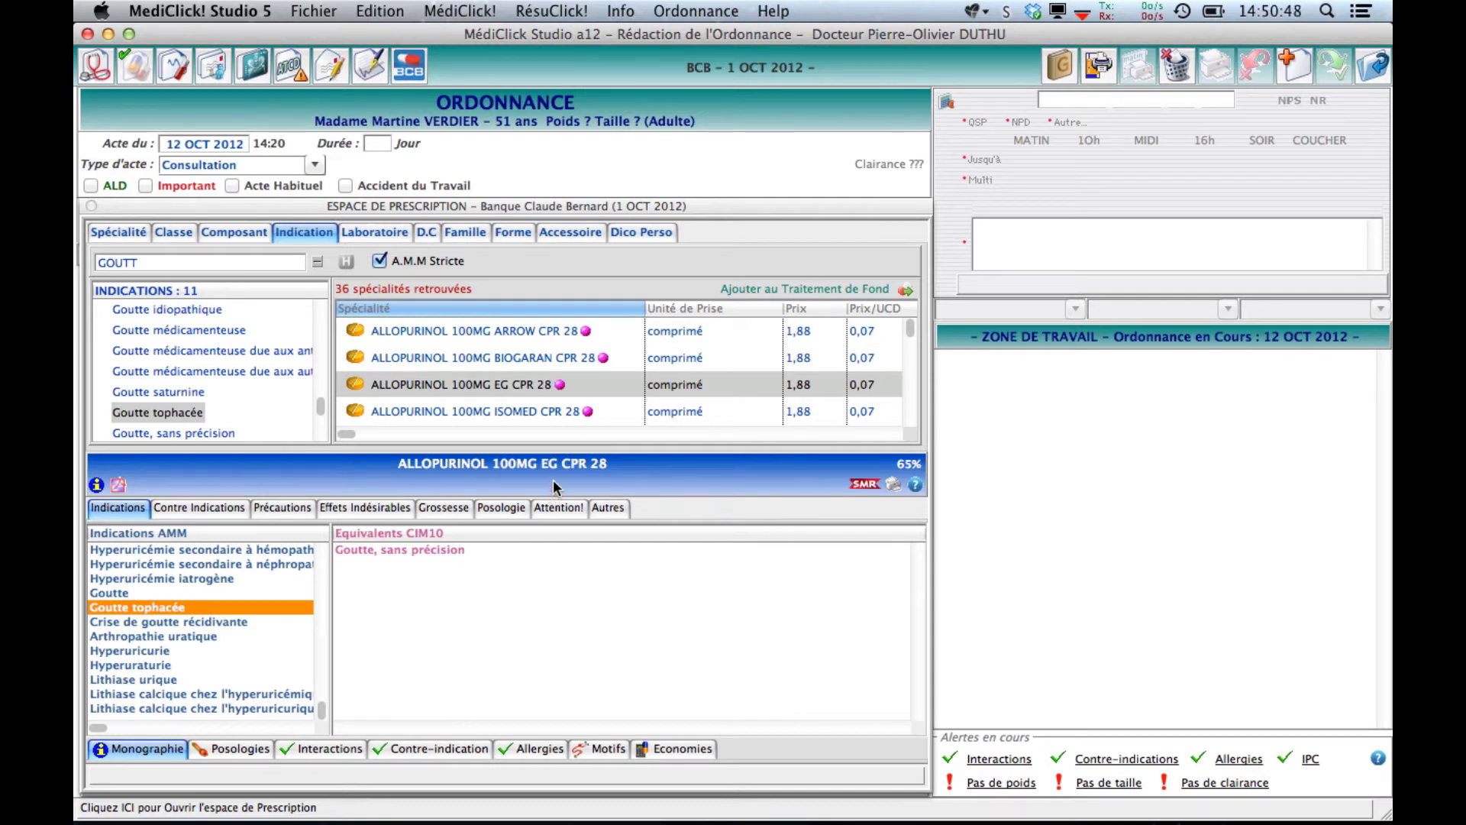
Extend the Goutte drug search to hospital products, widen the Hosp. column and sort the results by it.
click(348, 262)
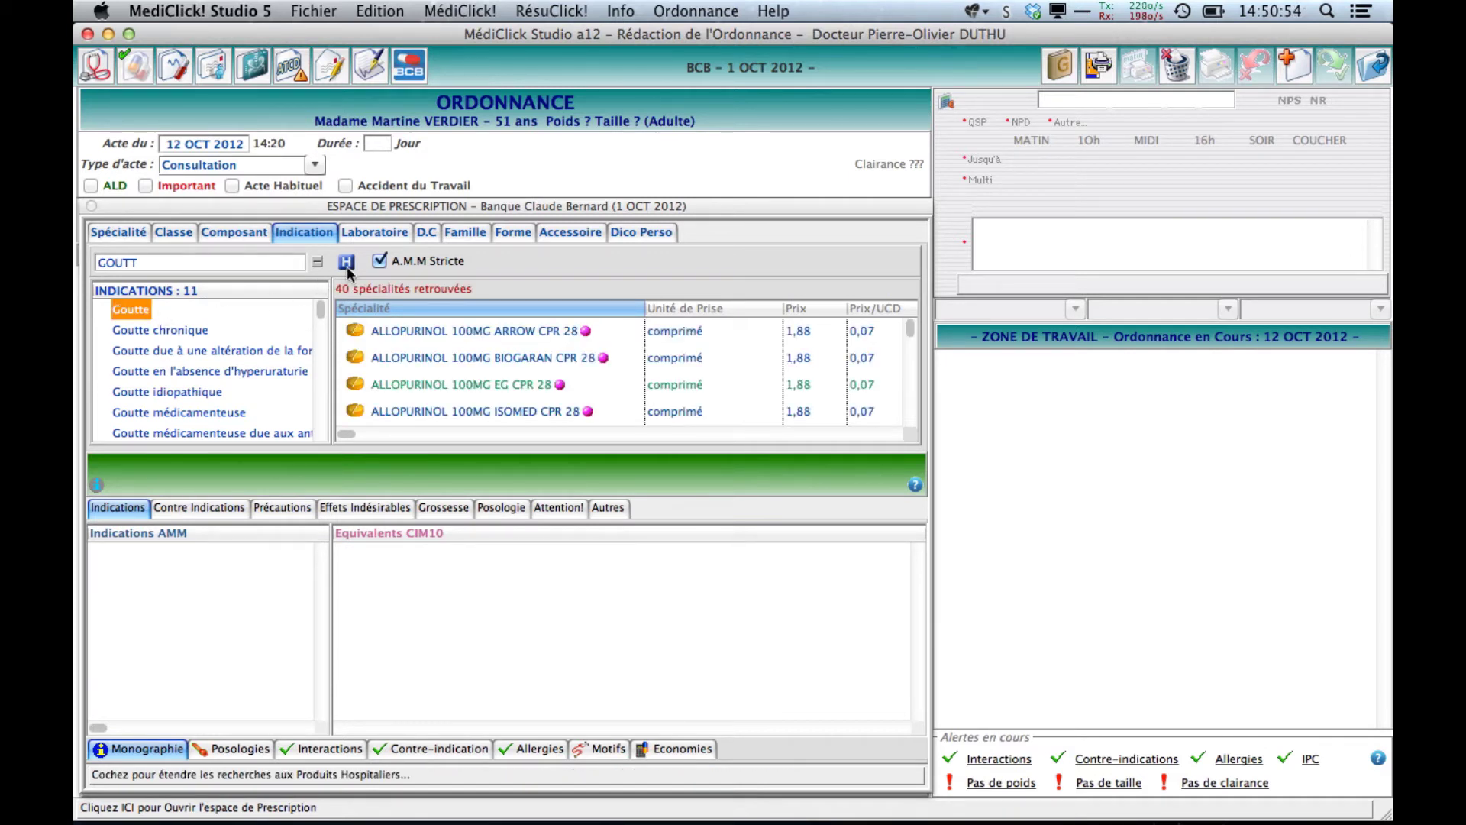
click(486, 433)
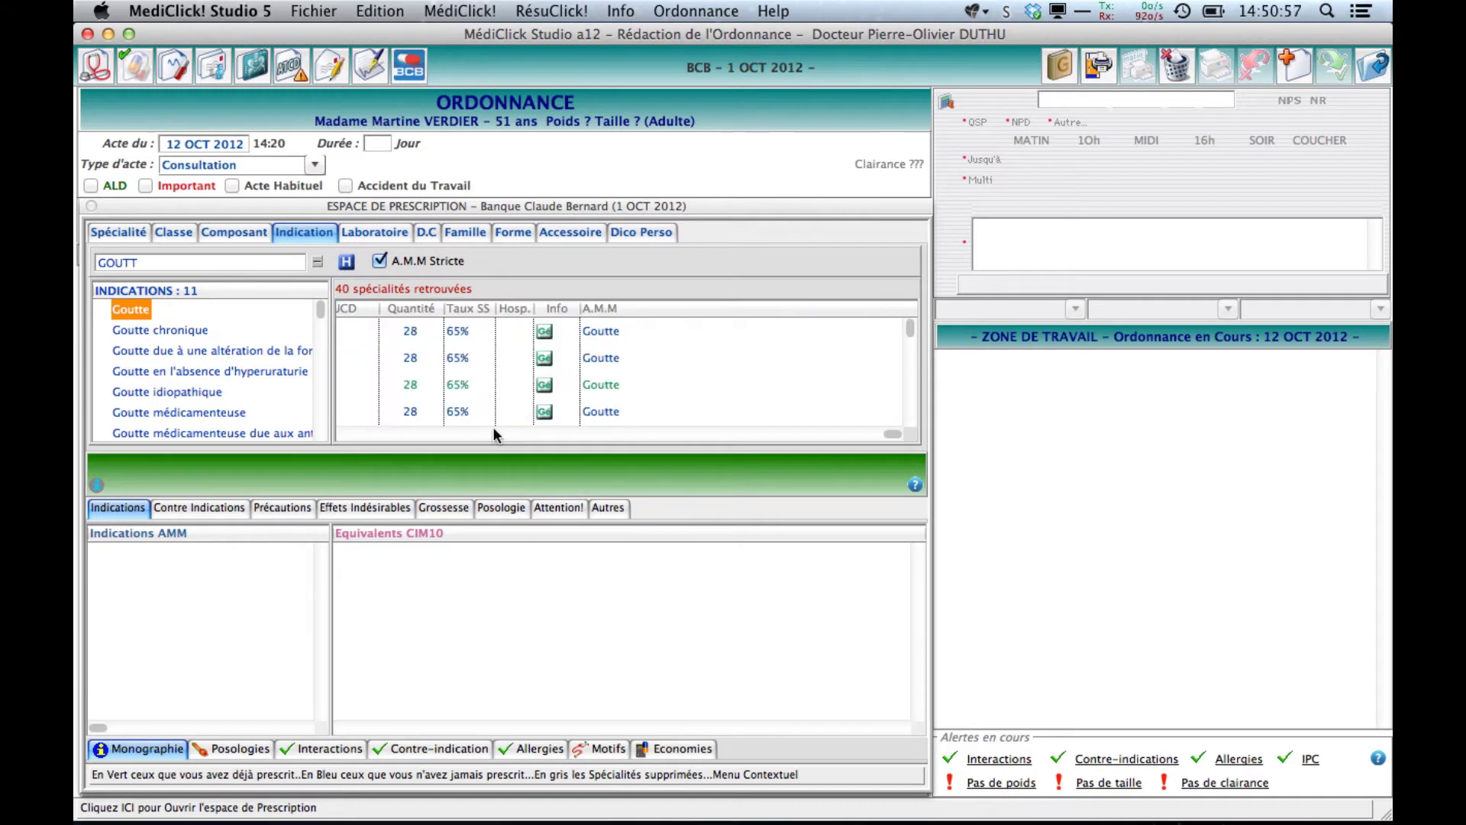
drag(534, 308, 566, 308)
click(537, 309)
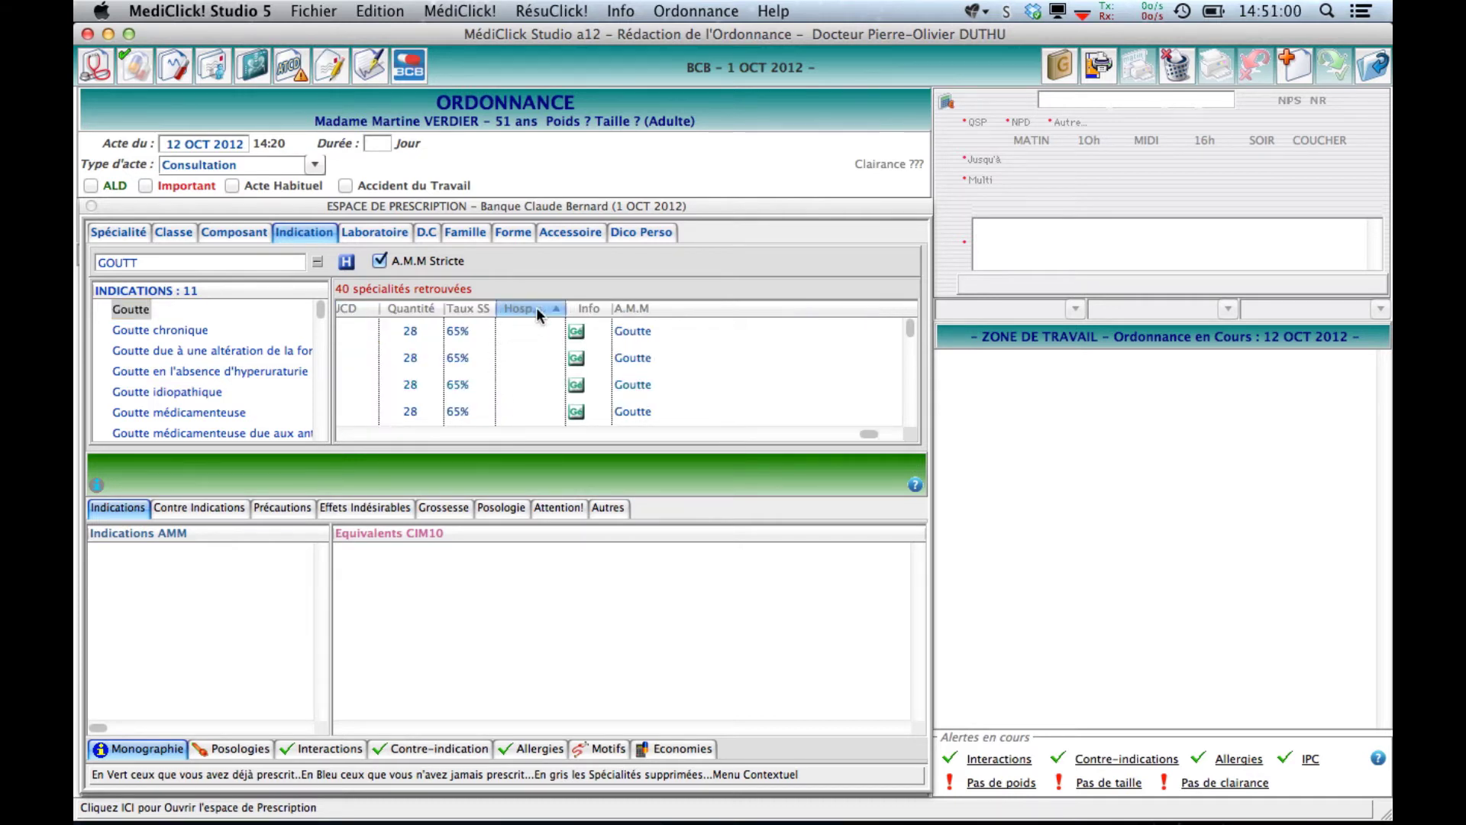
click(536, 307)
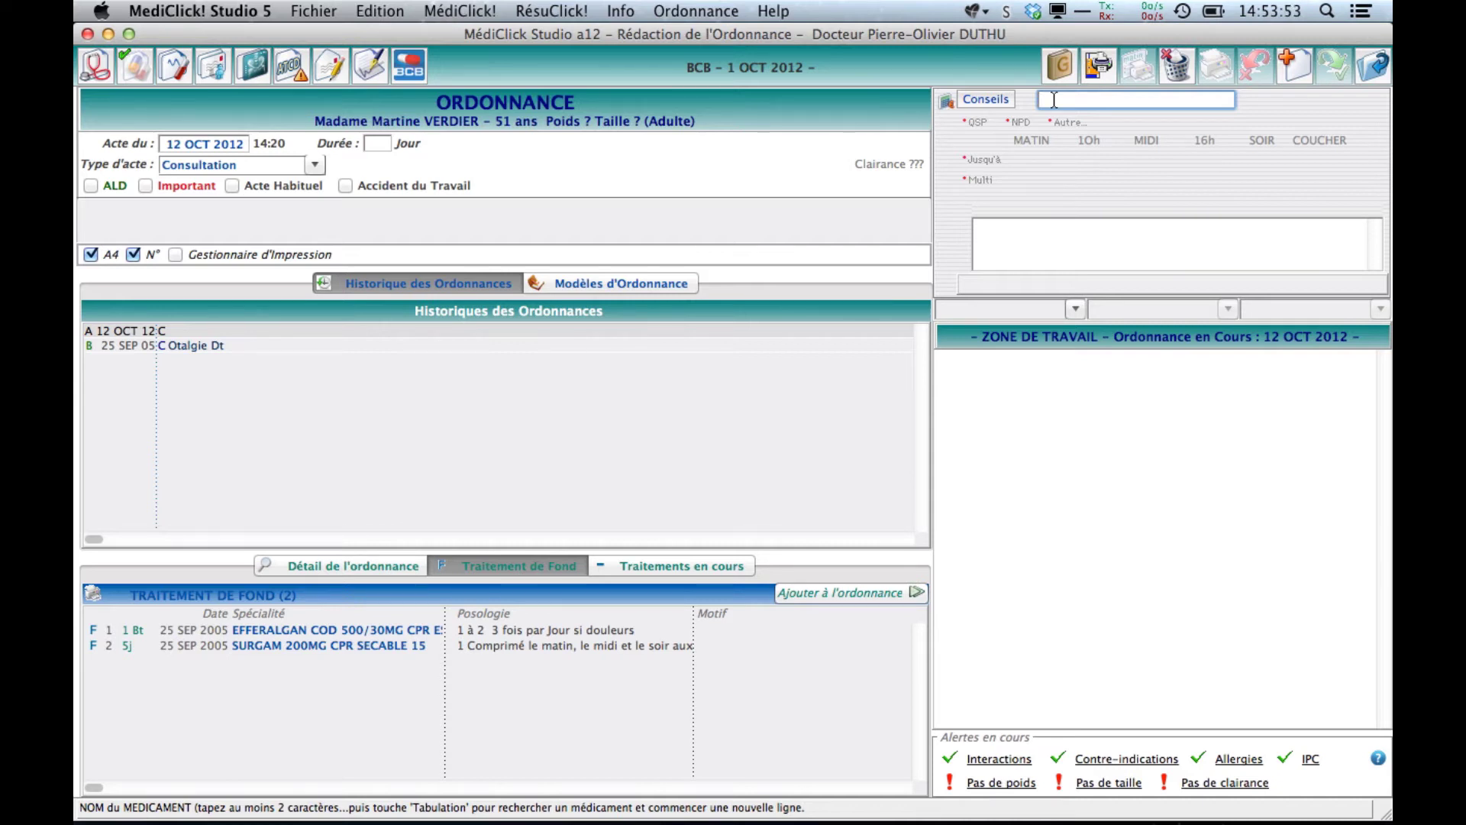
text(@)
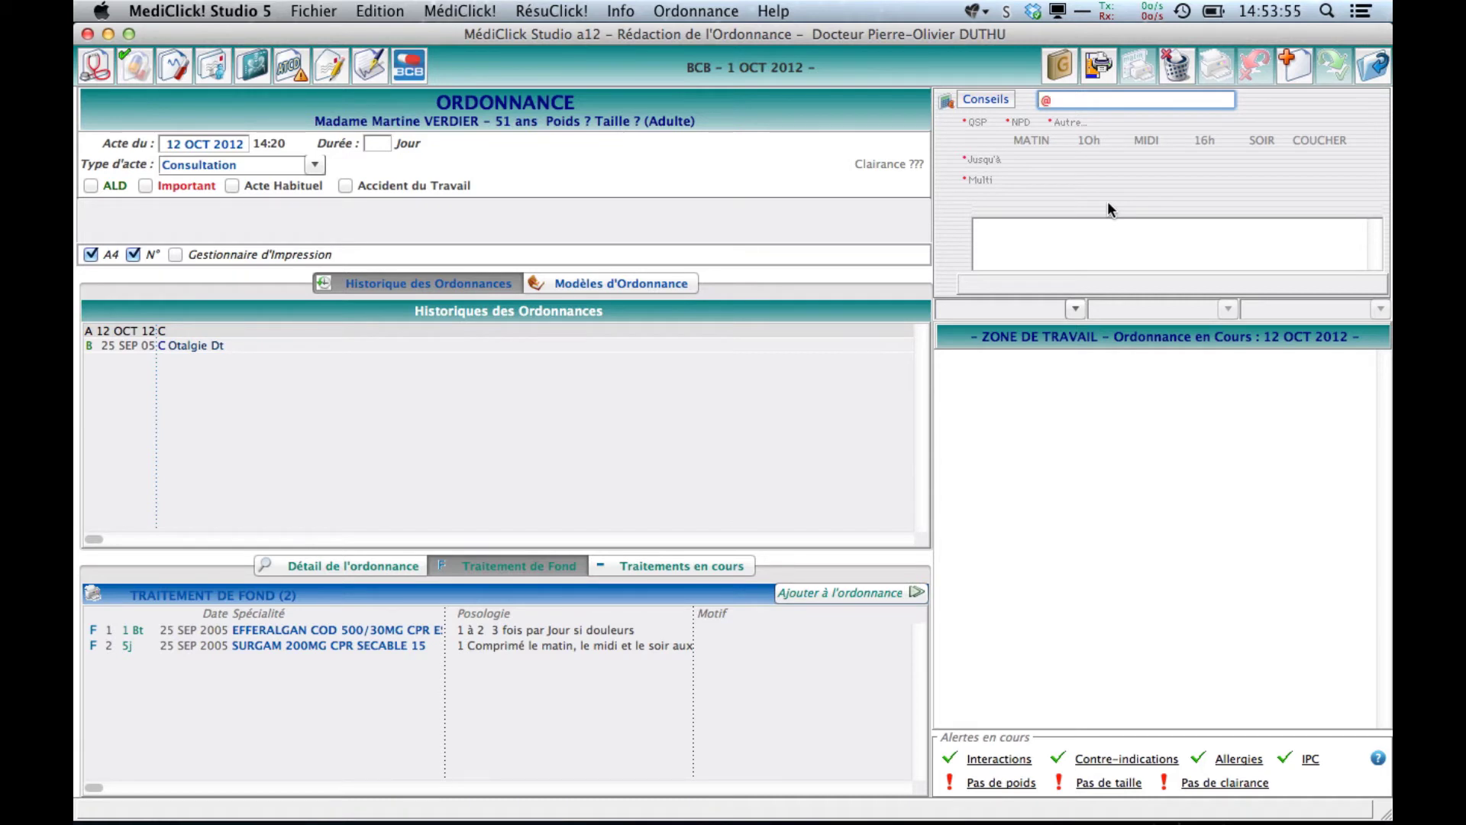
text(OXYU)
key(Return)
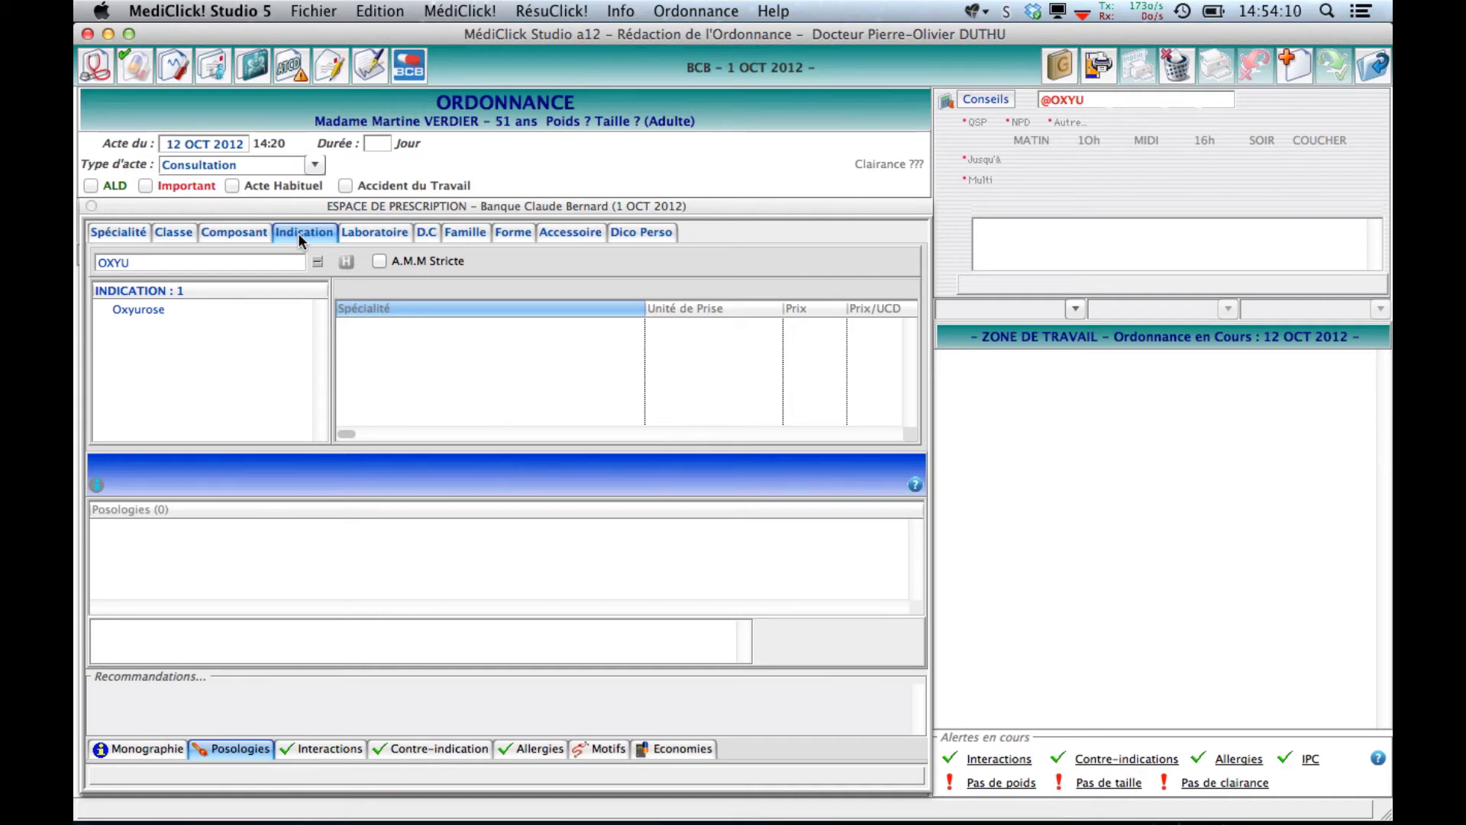
click(132, 309)
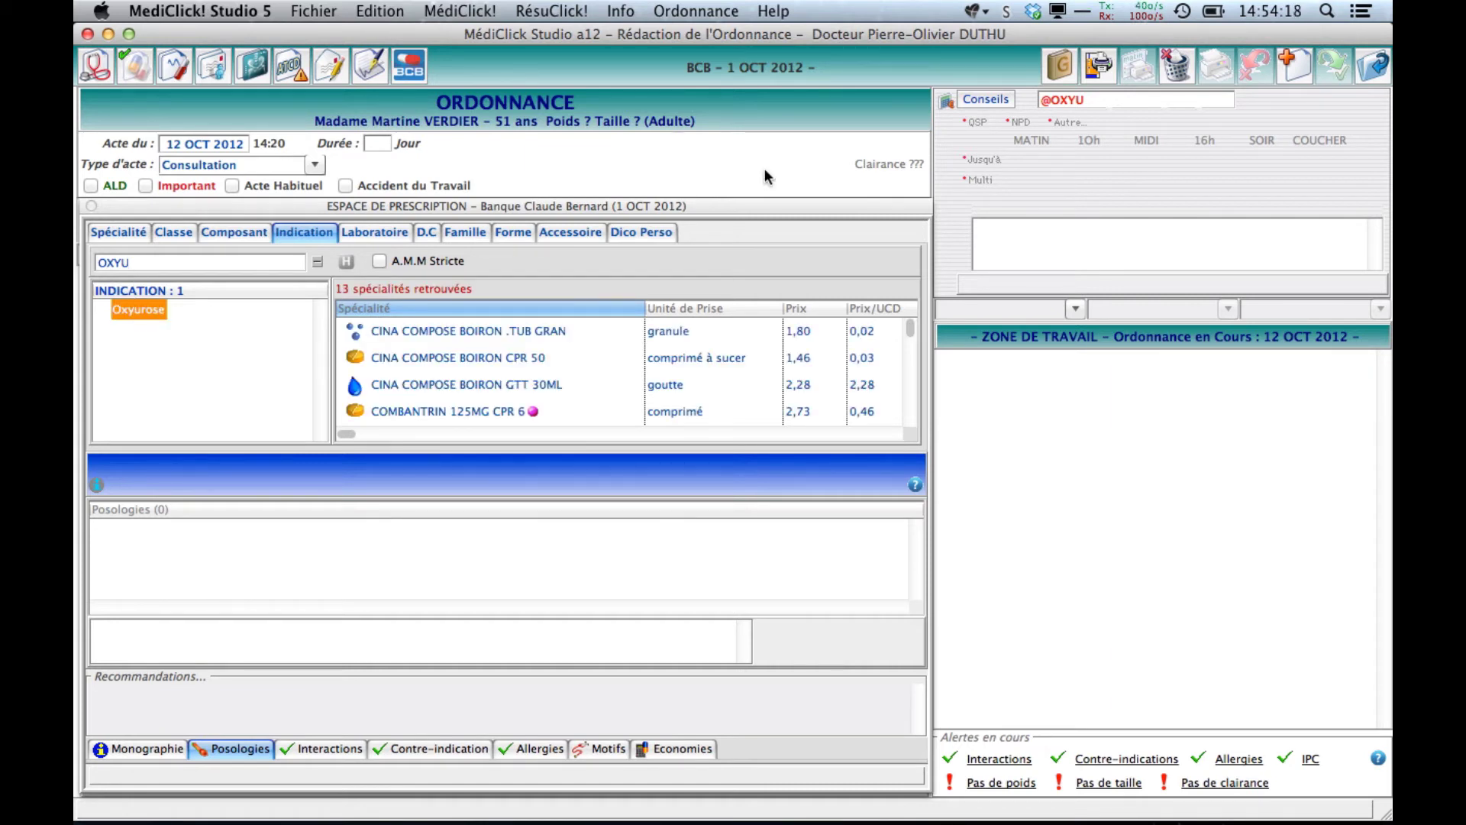
click(1106, 100)
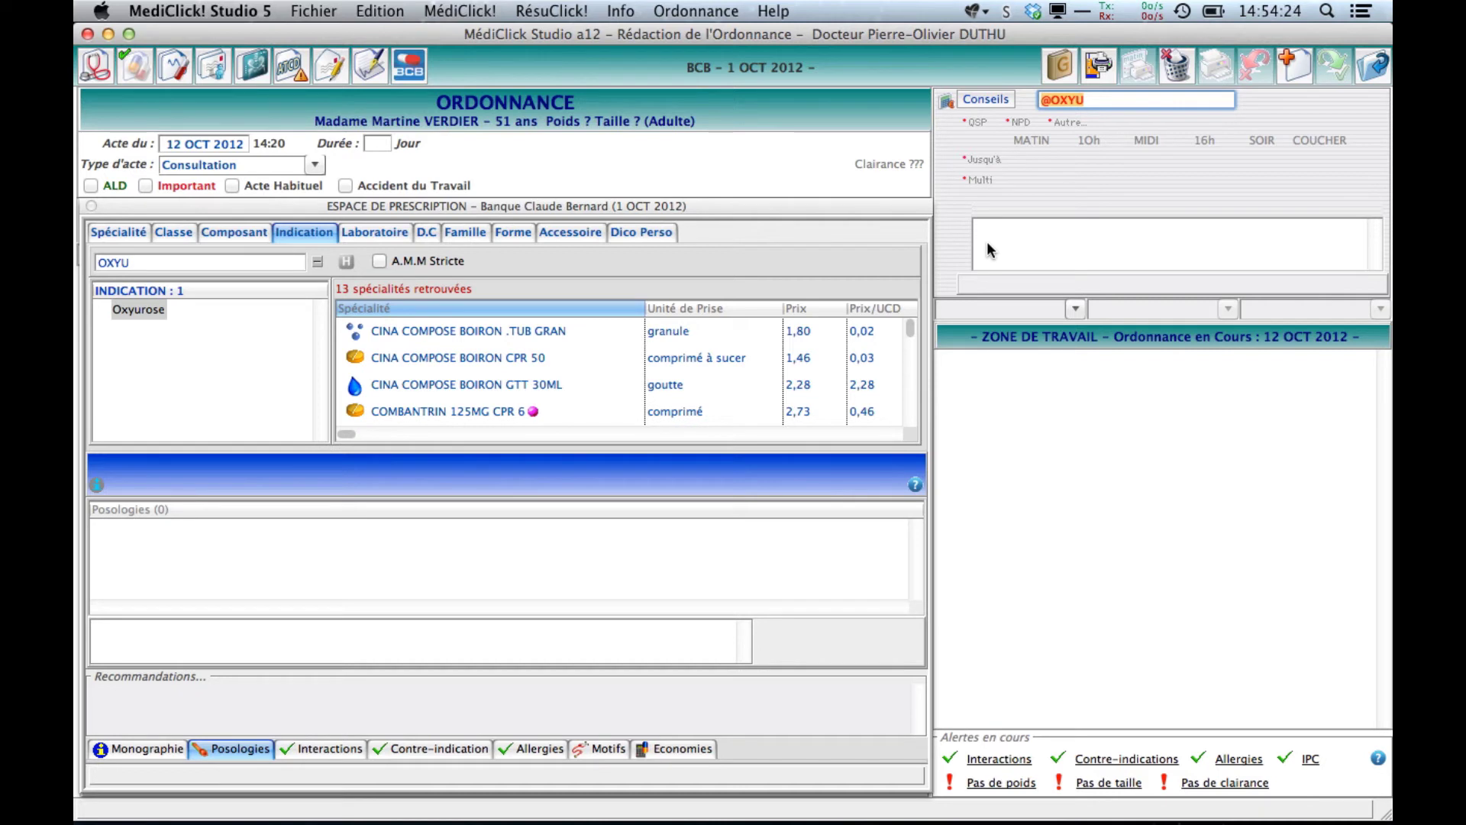
text(@BRUC)
key(Return)
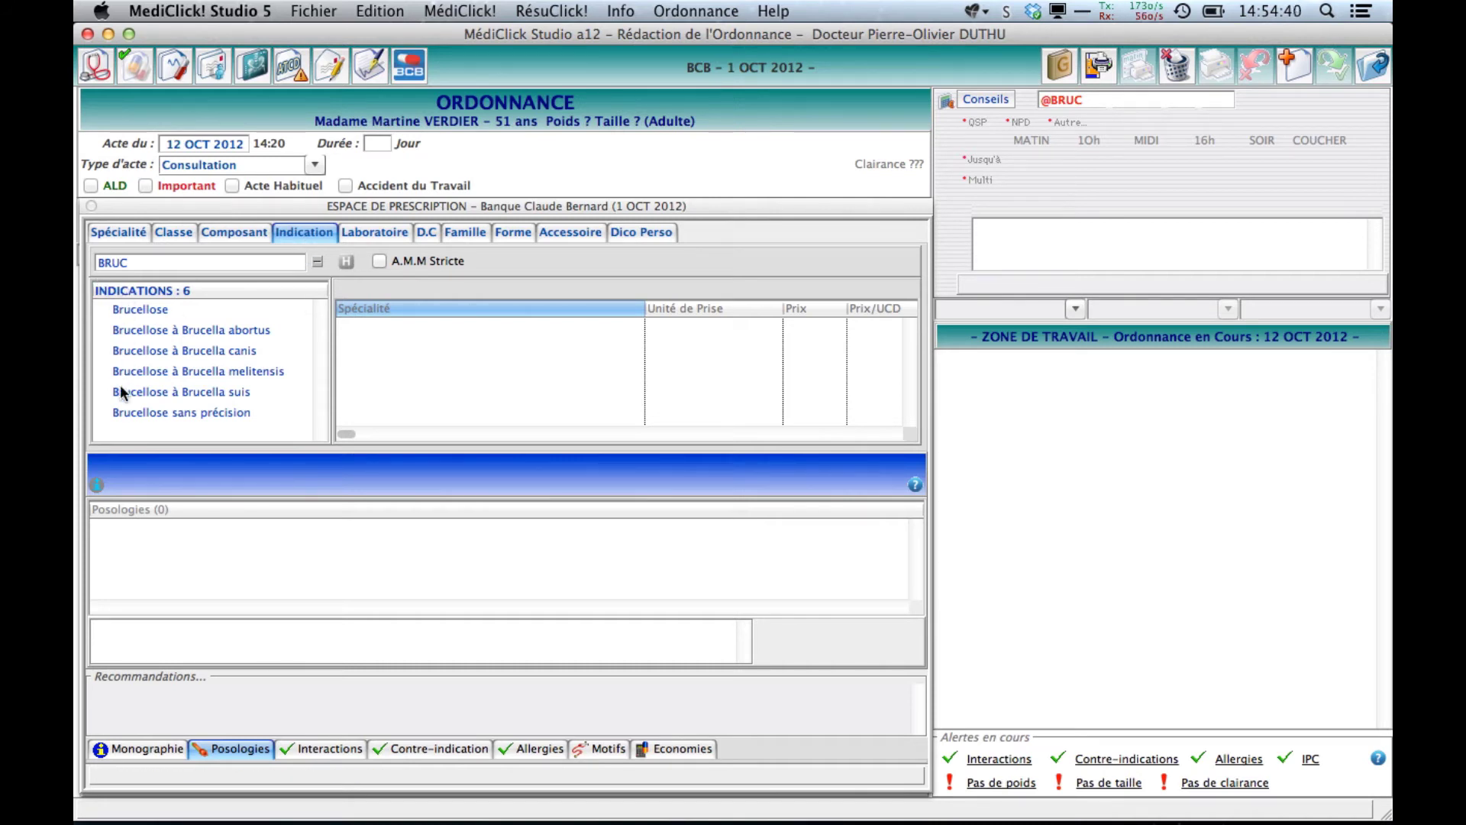
drag(140, 262, 77, 262)
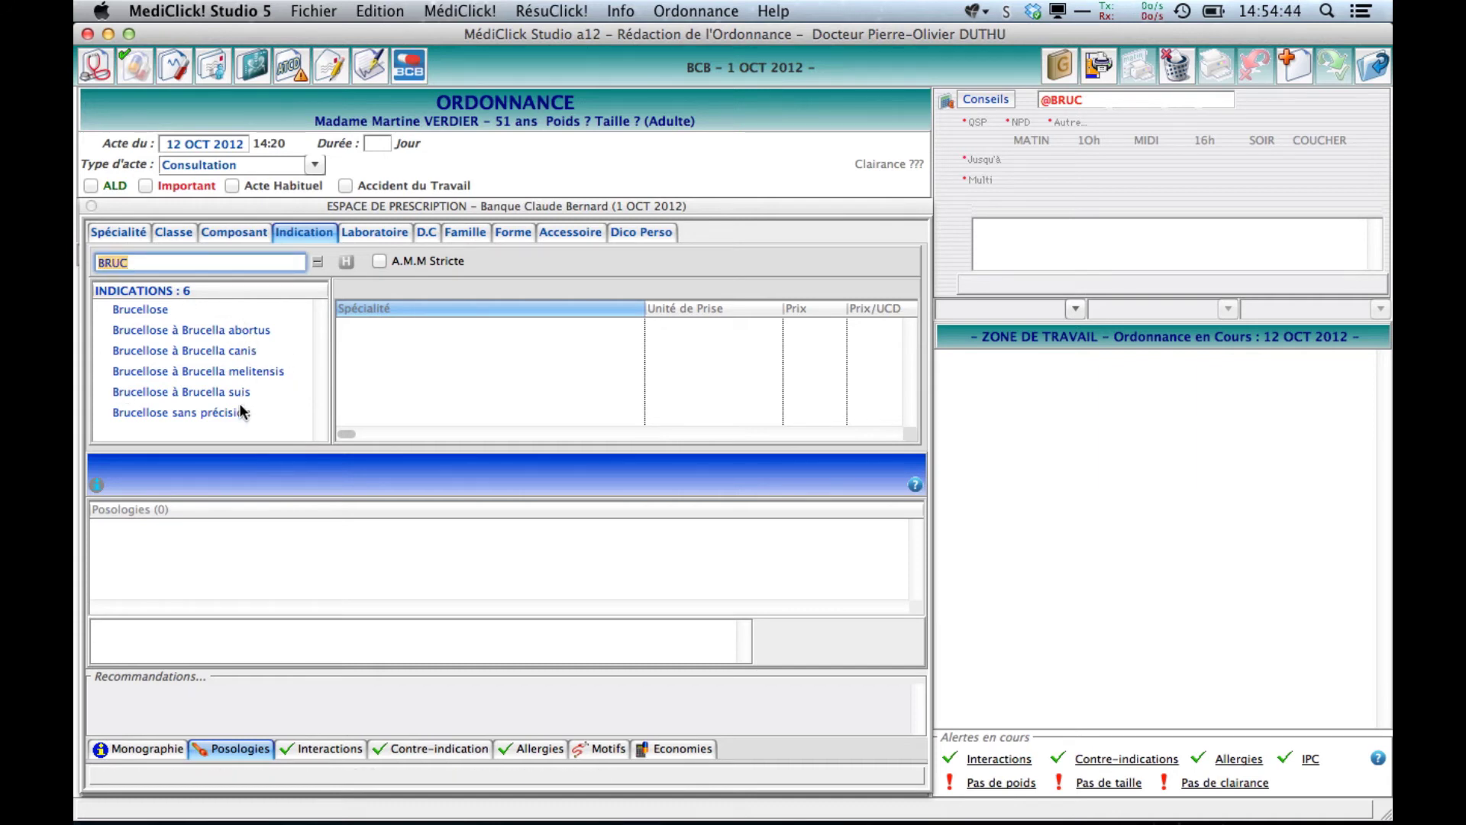
click(173, 314)
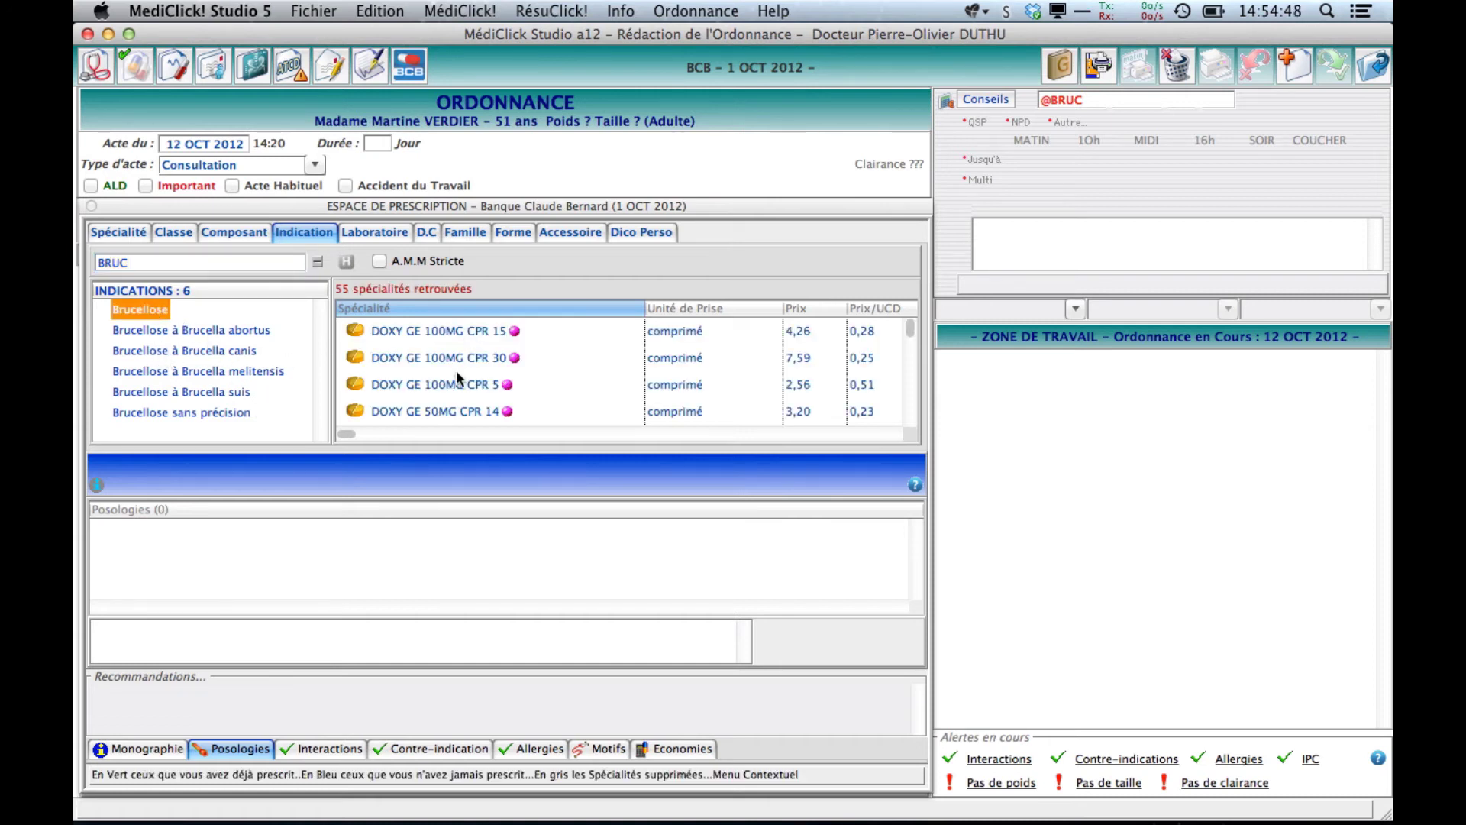
mouse_move(905, 336)
mouse_down()
mouse_move(910, 420)
mouse_move(911, 323)
mouse_move(911, 436)
mouse_move(913, 337)
mouse_move(898, 319)
mouse_up()
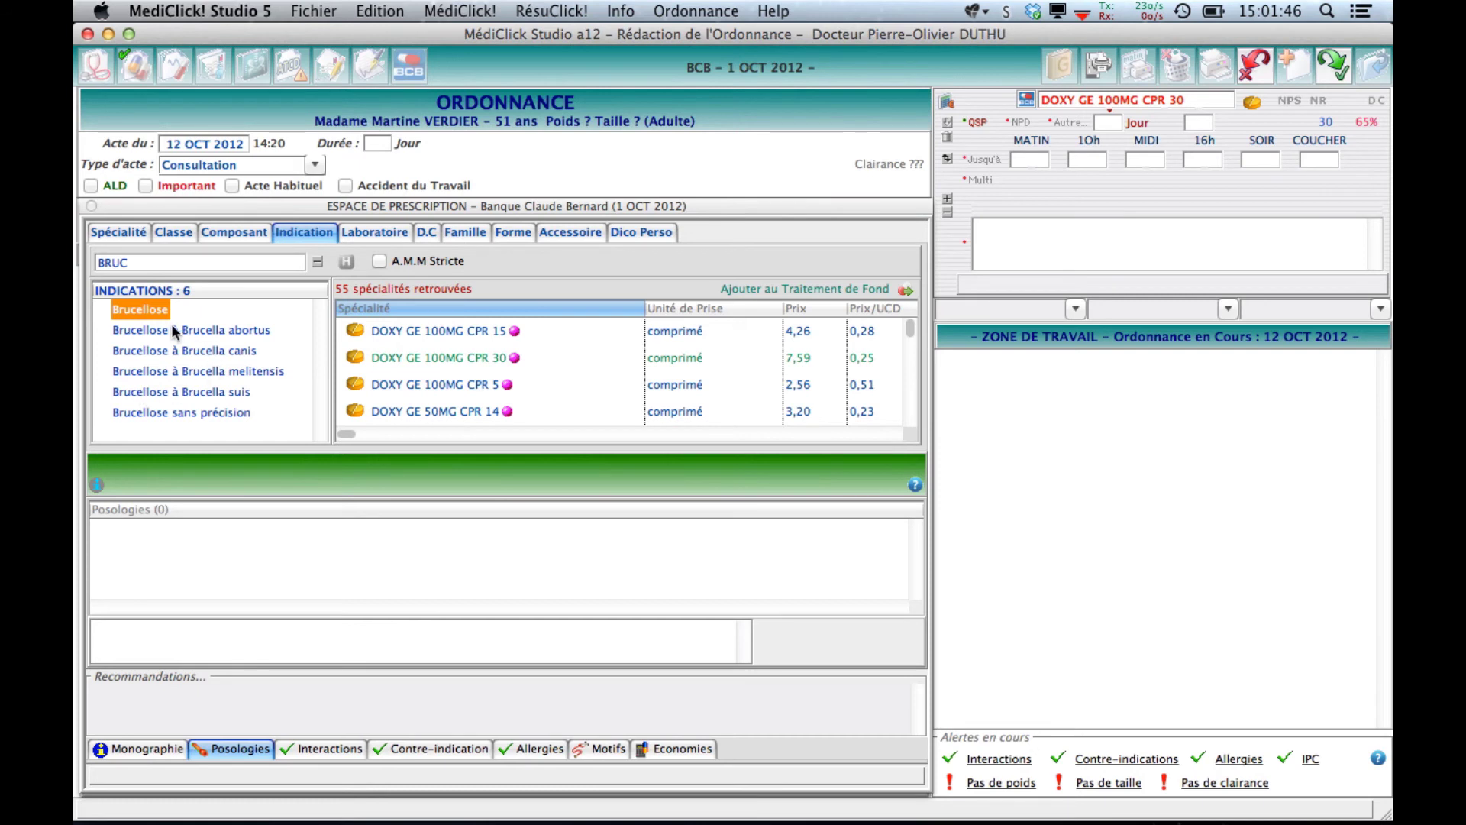
Add the Brucellose indication to the prescription's coded motifs and tick it in that list.
right_click(147, 311)
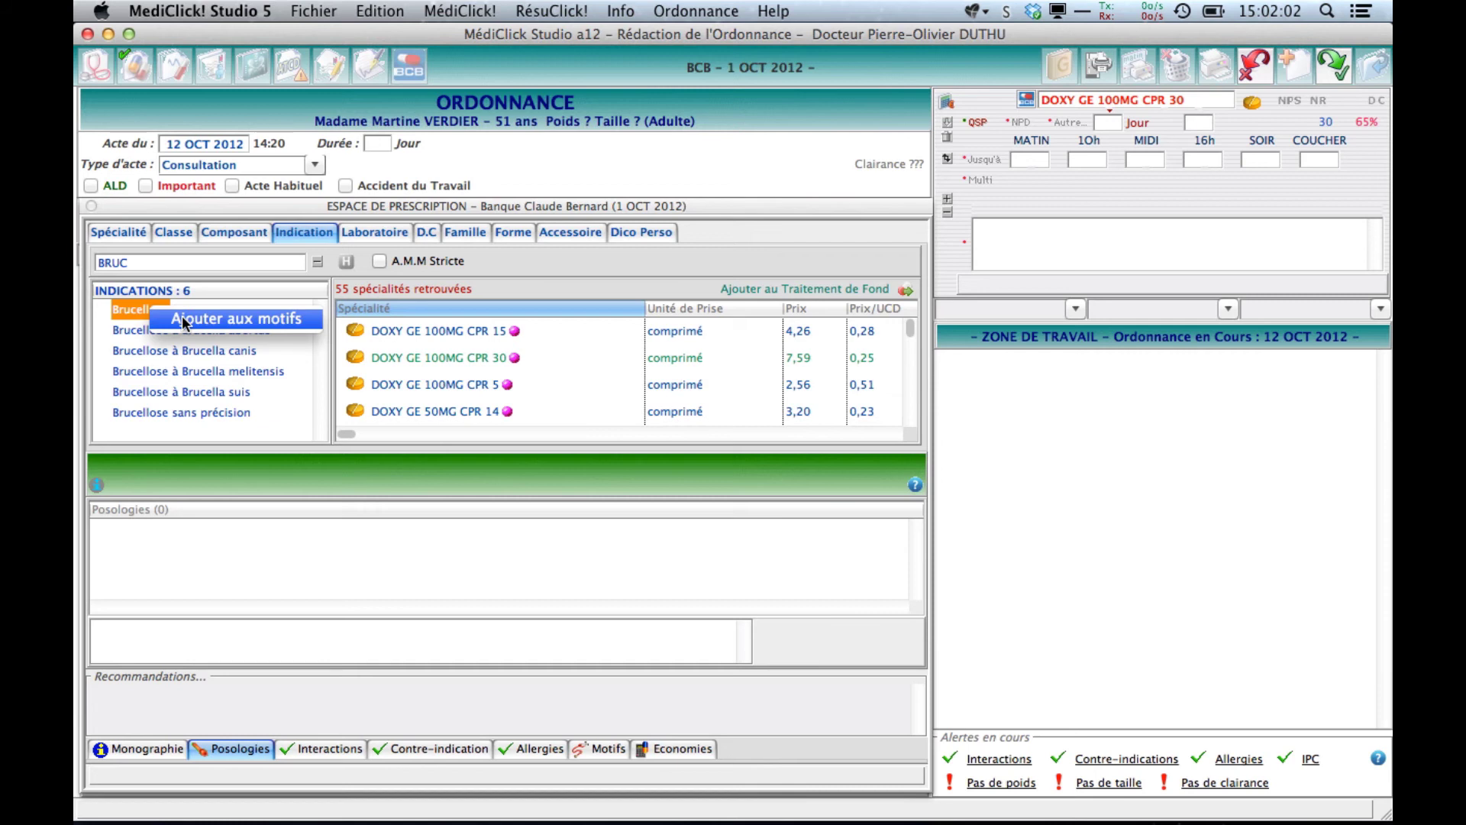
click(184, 321)
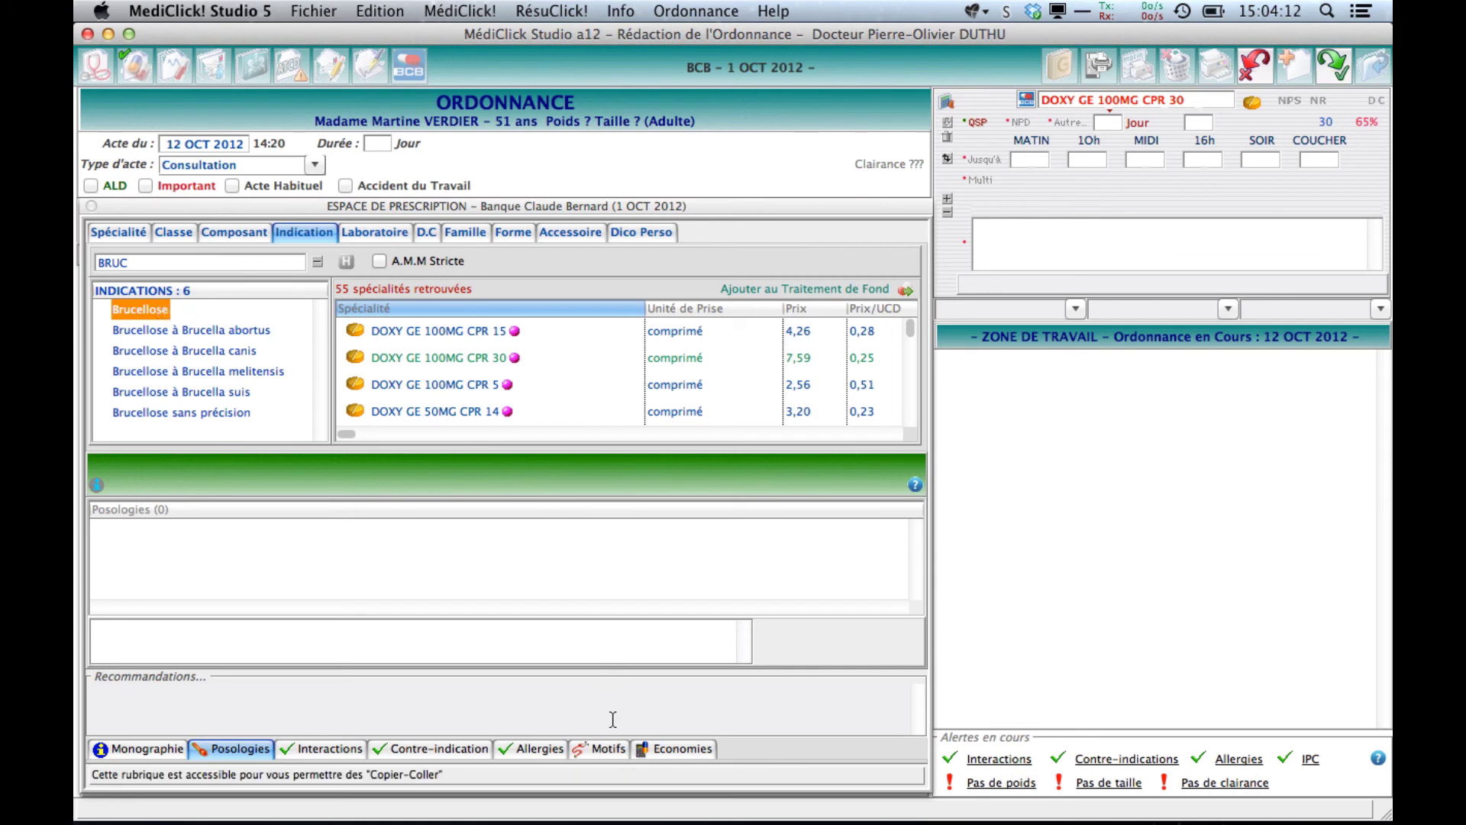
click(603, 749)
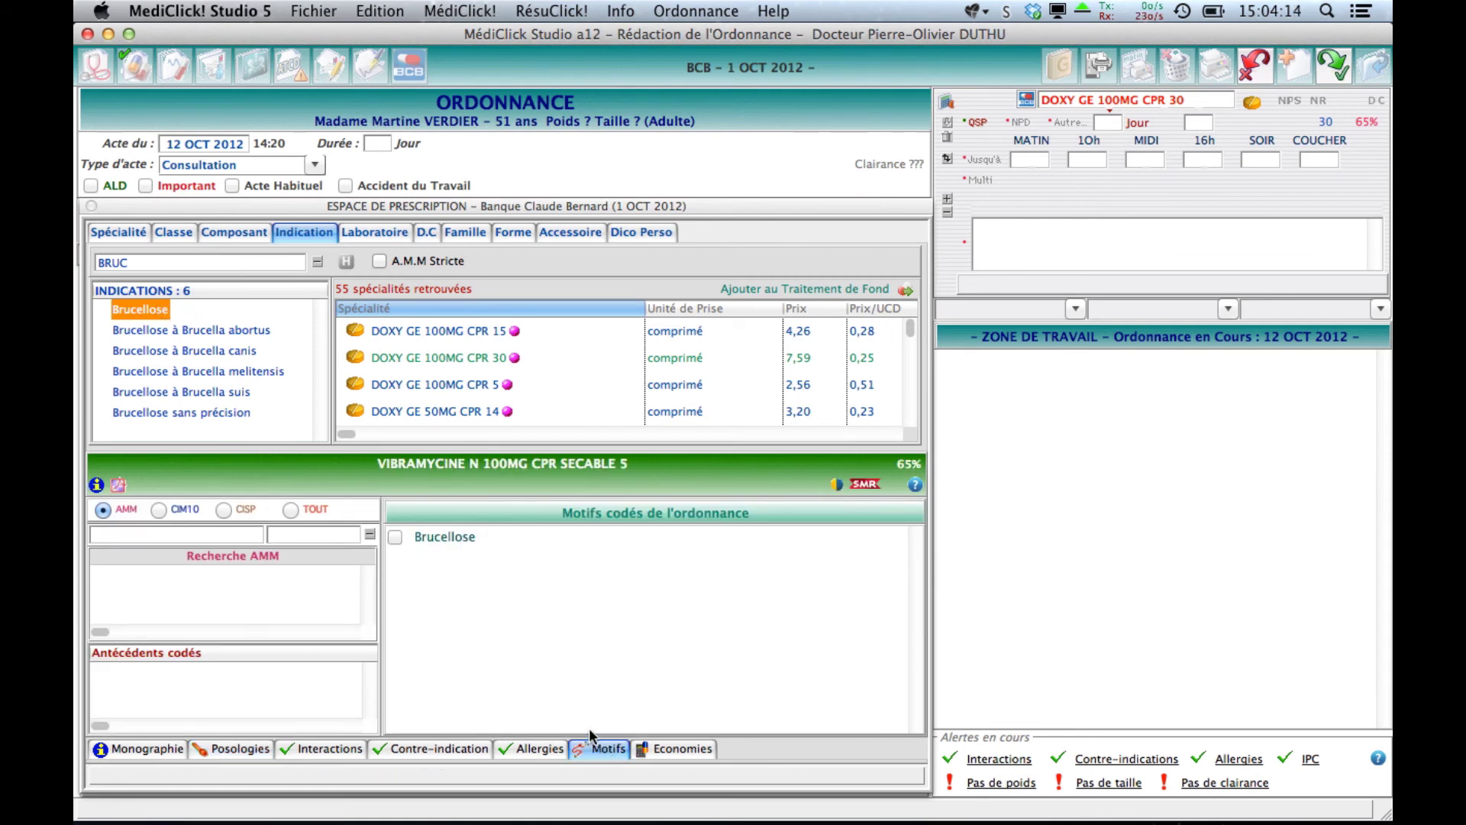
click(457, 540)
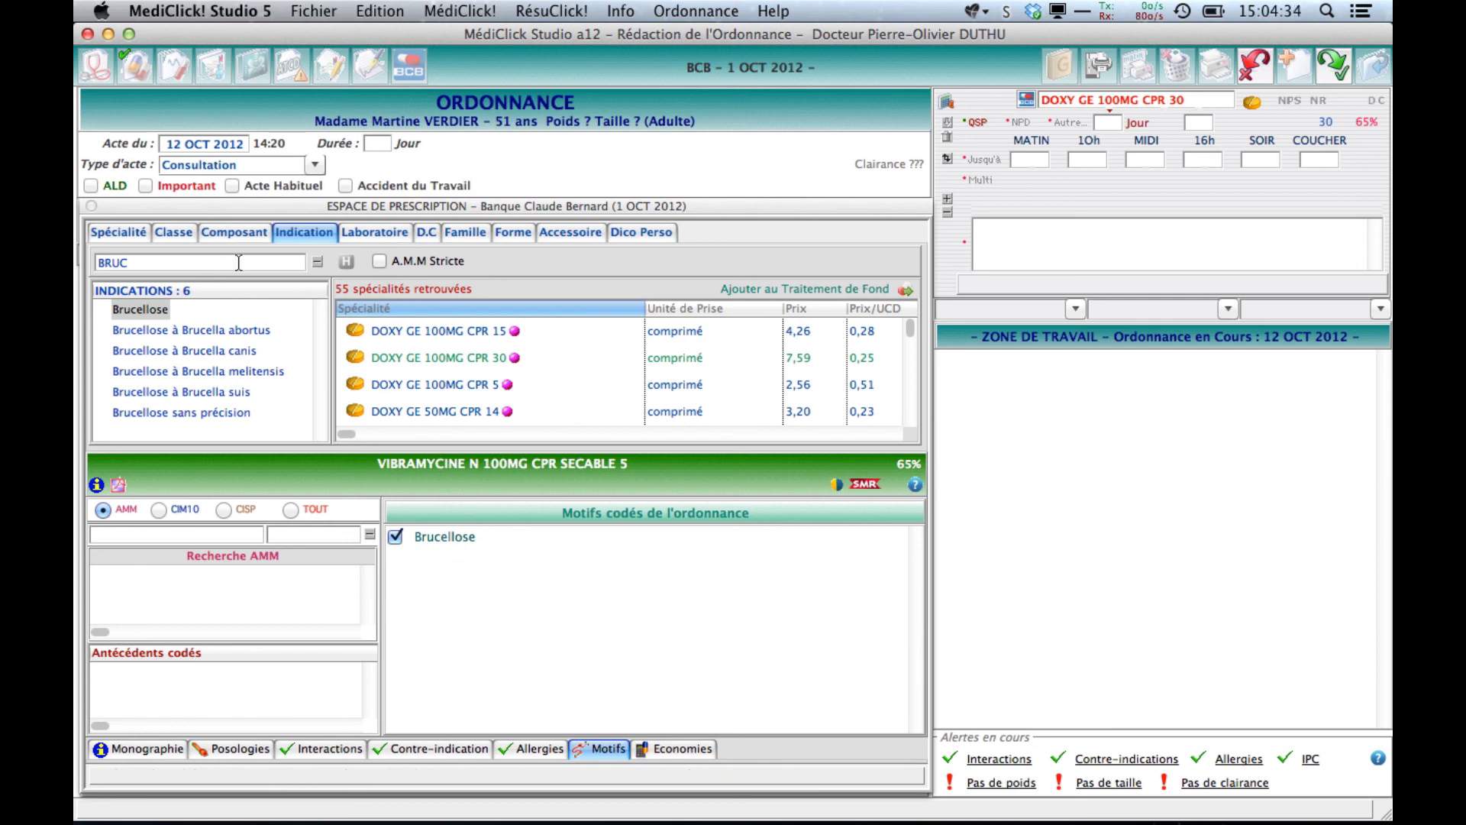
click(214, 264)
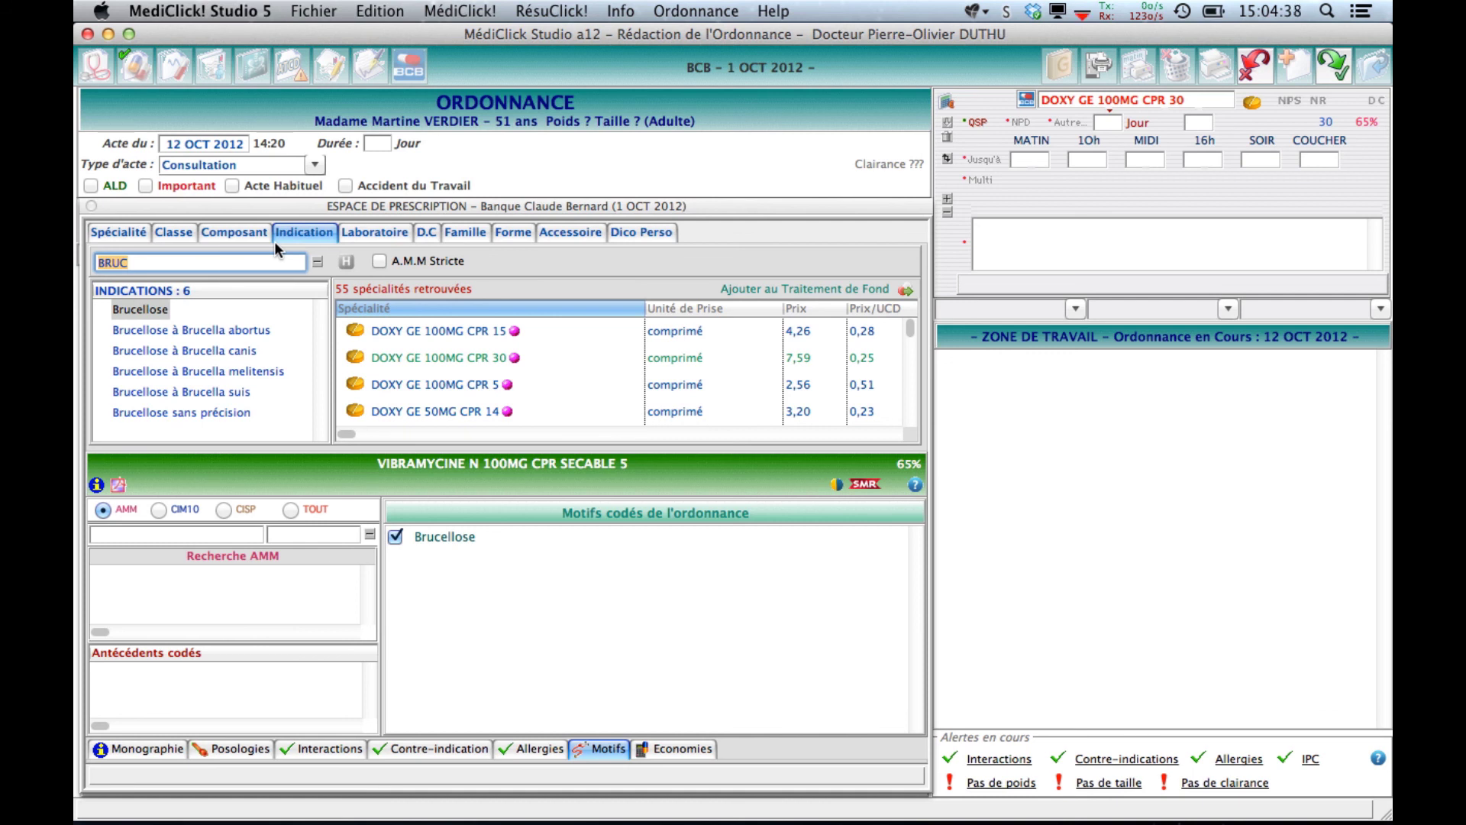
click(1190, 101)
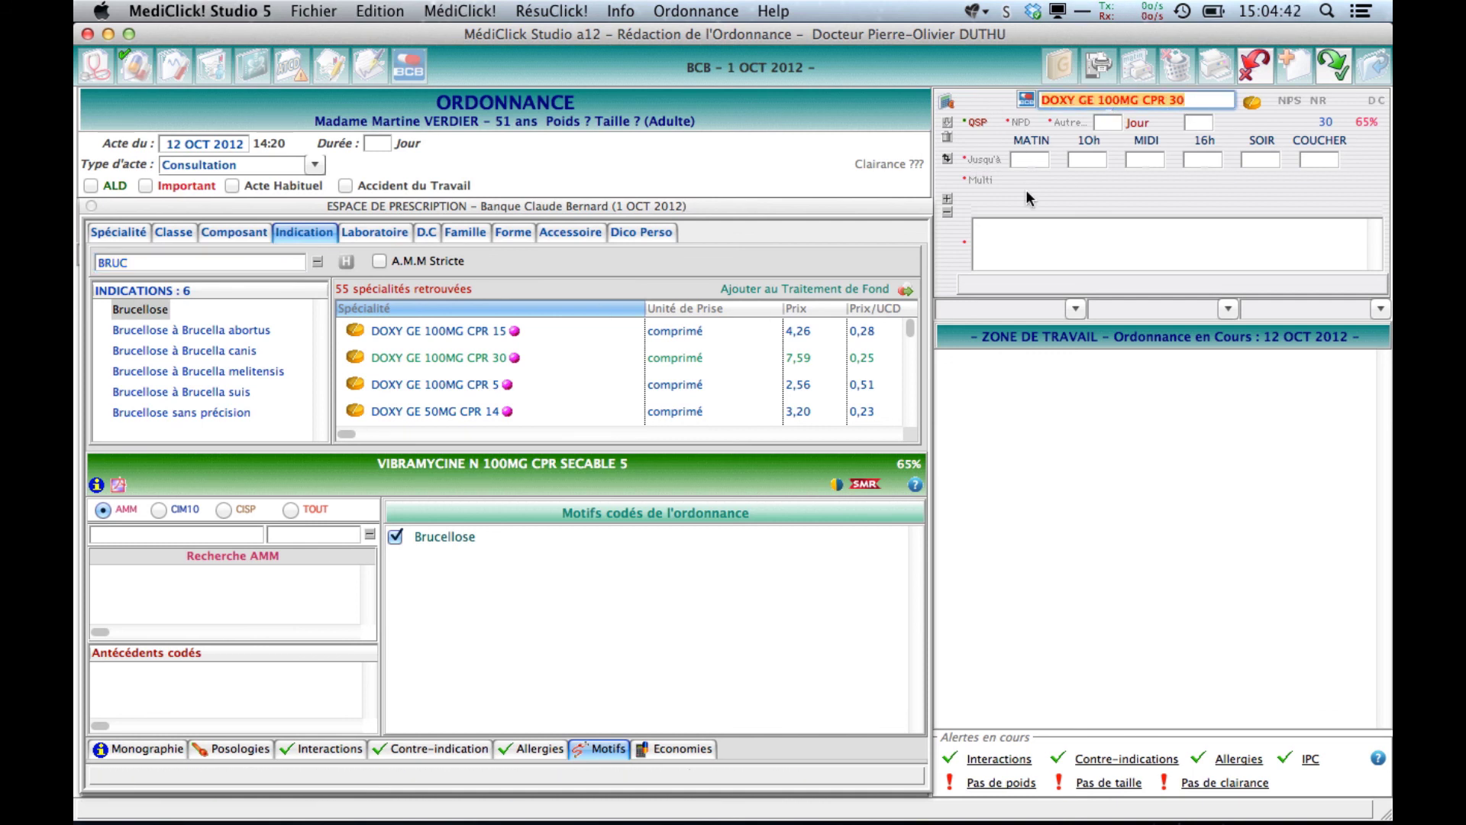
text(@P)
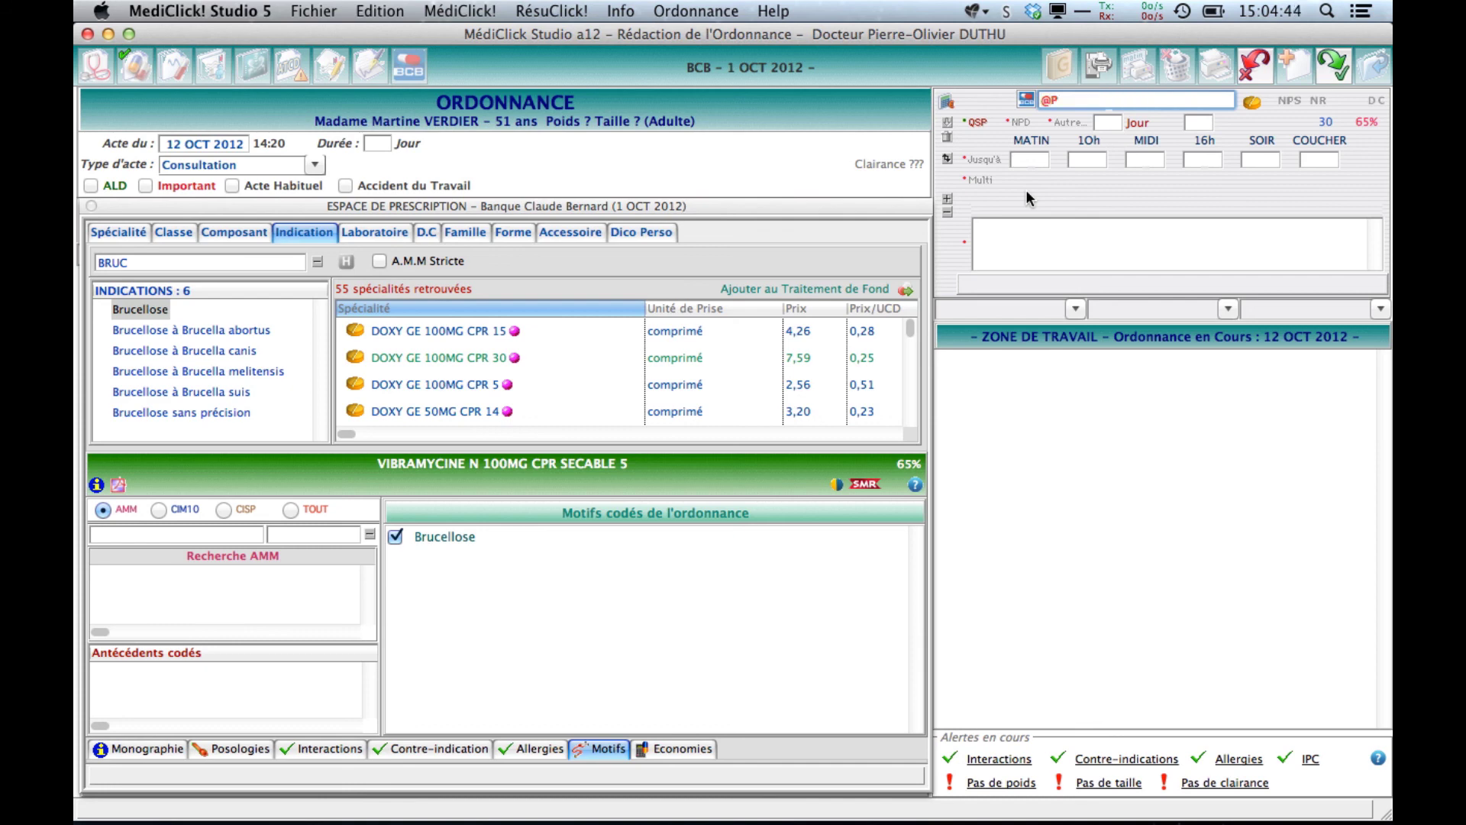
text(ATHO)
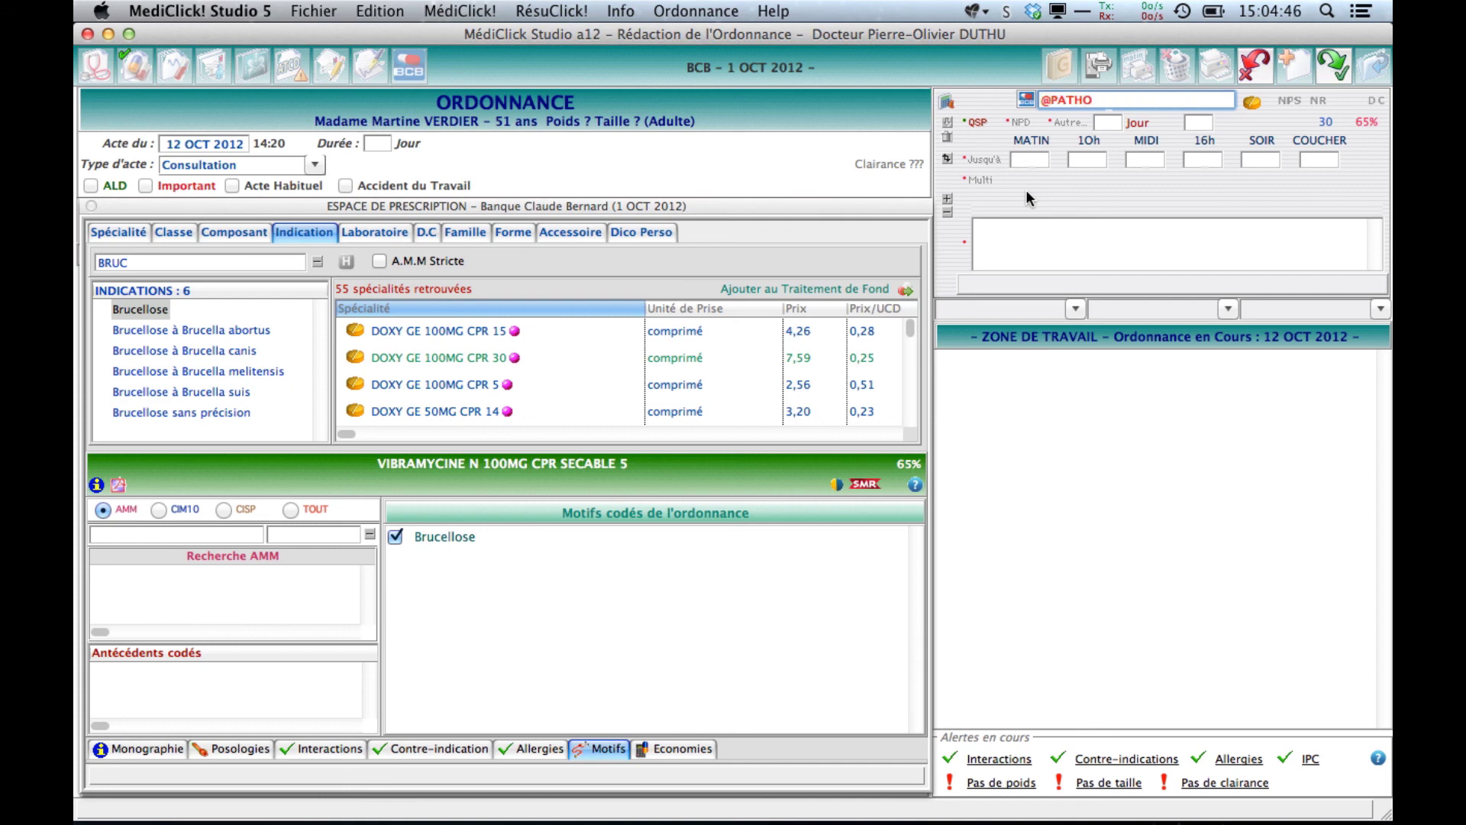